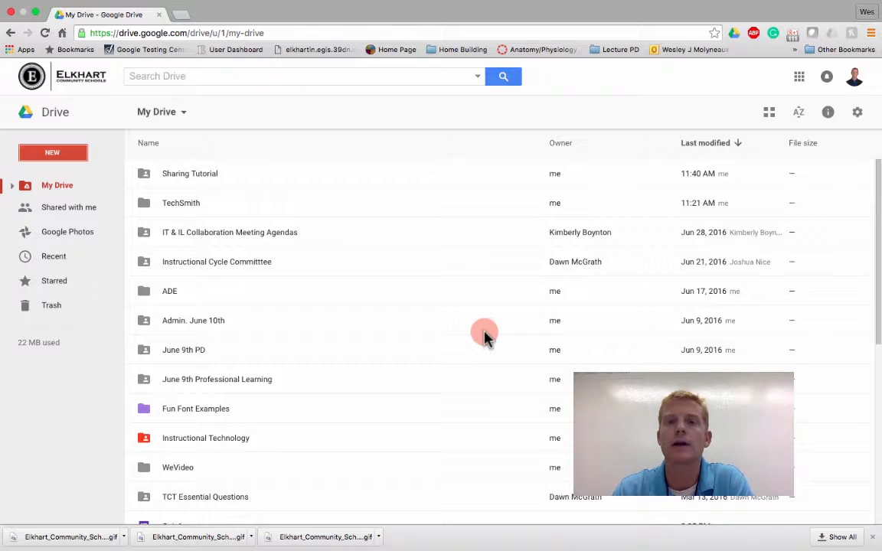
Create a new blank Google Forms form from My Drive
{"action": "left_click", "coordinate": [65, 156]}
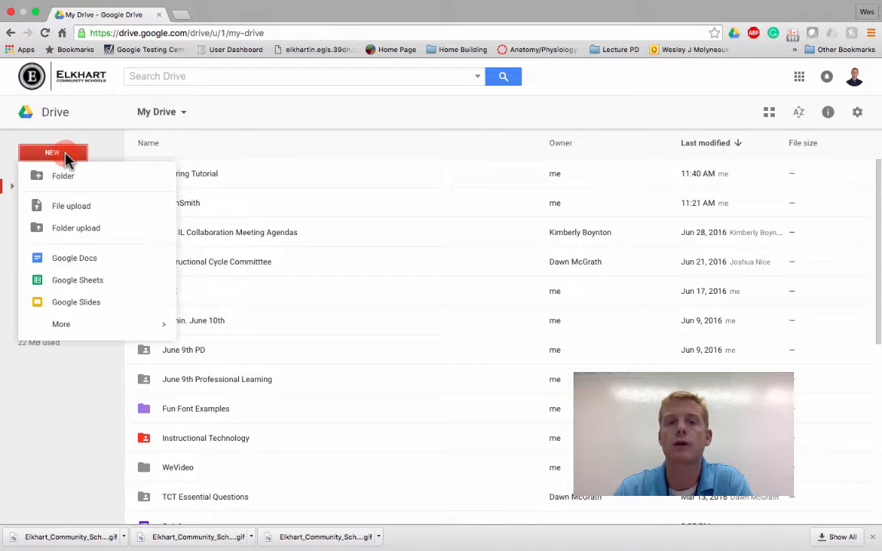
{"action": "mouse_move", "coordinate": [103, 325]}
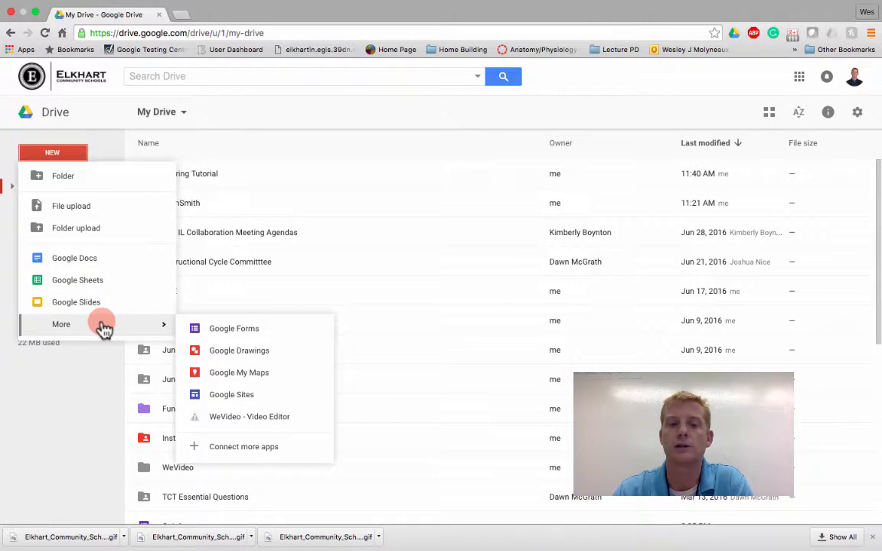
{"action": "left_click", "coordinate": [220, 337]}
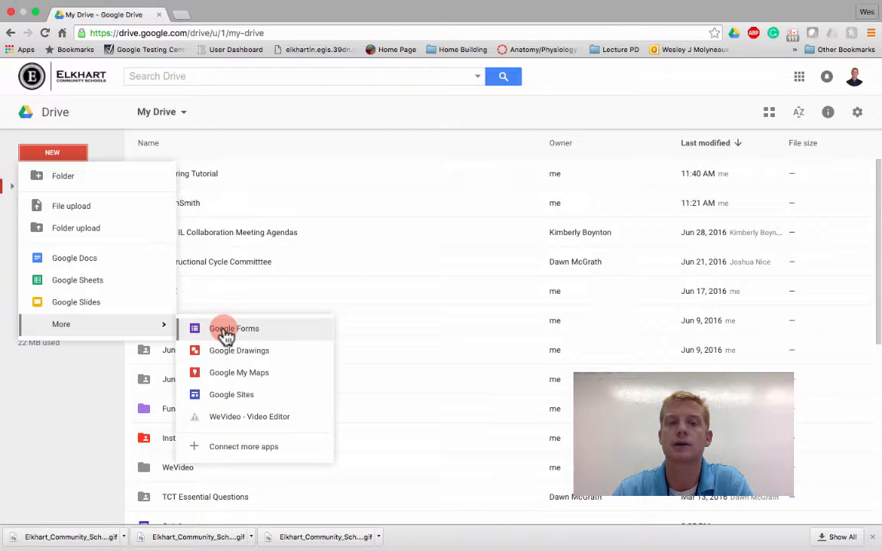
{"action": "left_click", "coordinate": [225, 331]}
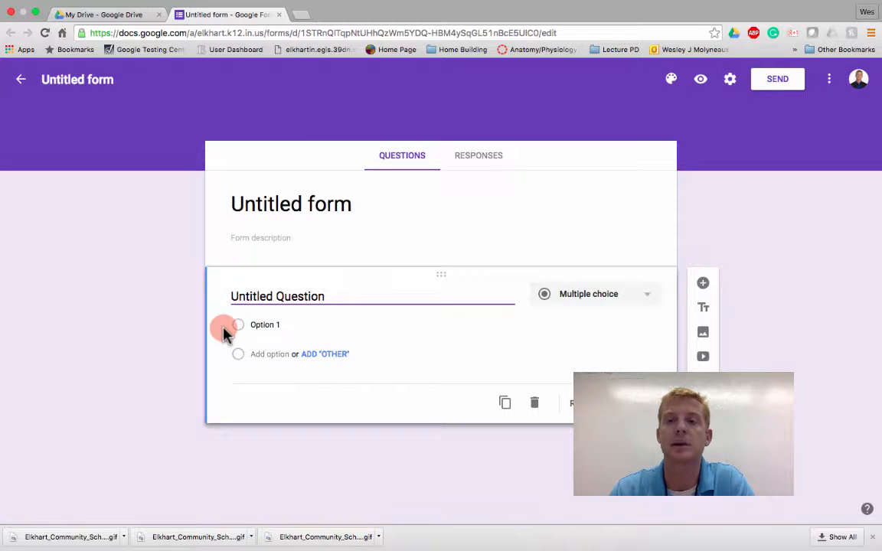
Title the form "Test Form #1" and apply the same title as the form's file name
{"action": "left_click", "coordinate": [281, 205]}
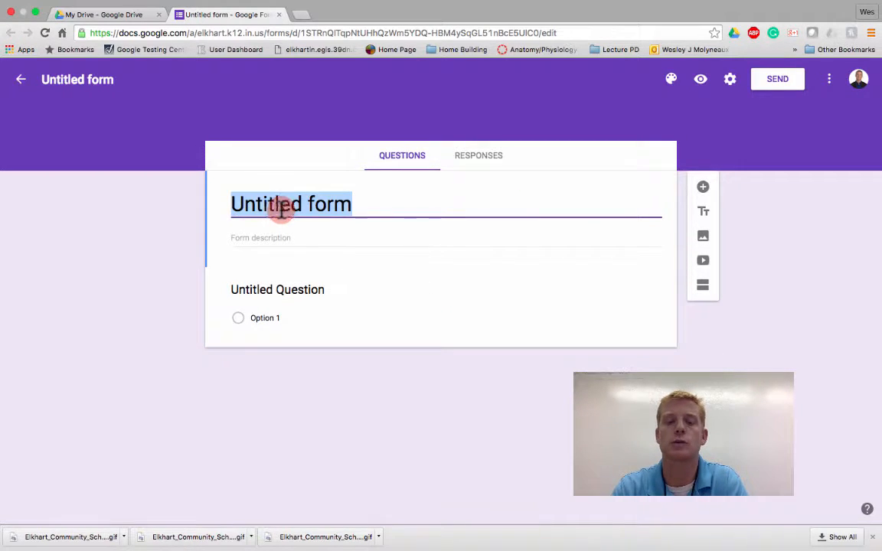
{"action": "type", "text": "Test Form "}
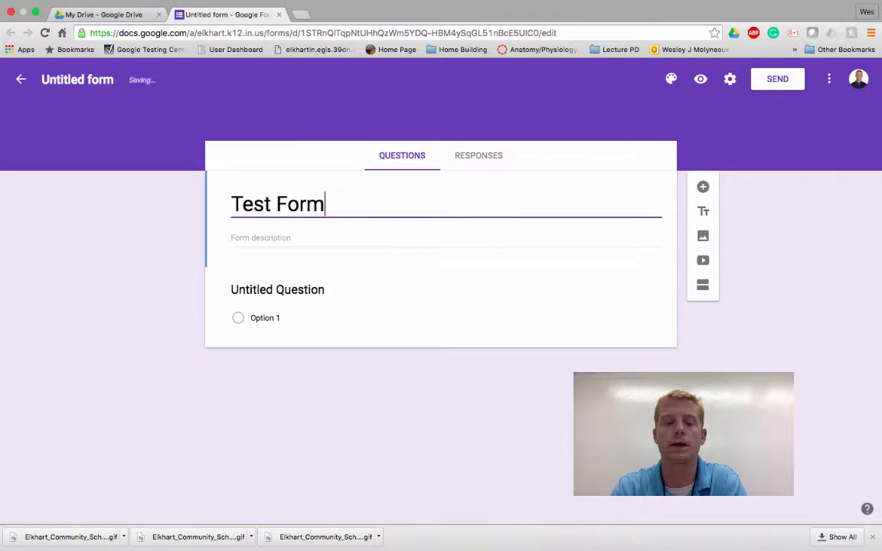
{"action": "type", "text": "#1"}
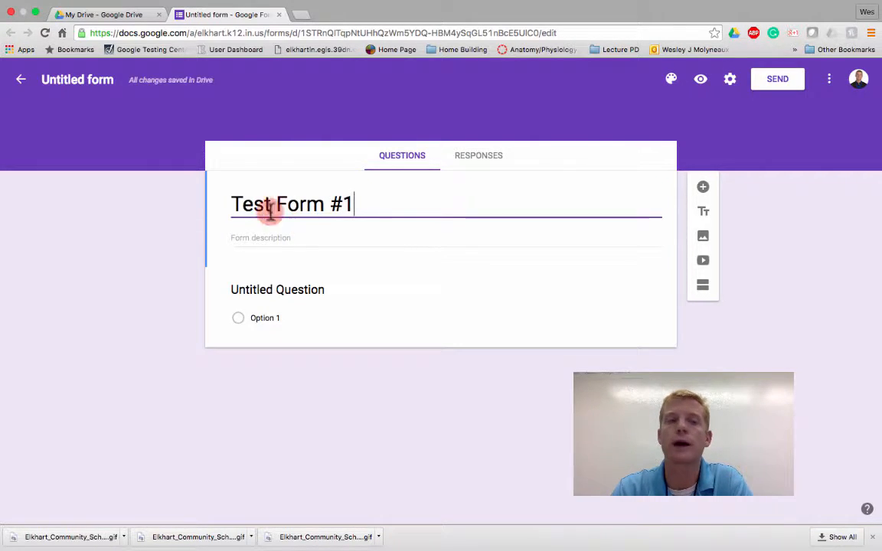
{"action": "left_click", "coordinate": [77, 79]}
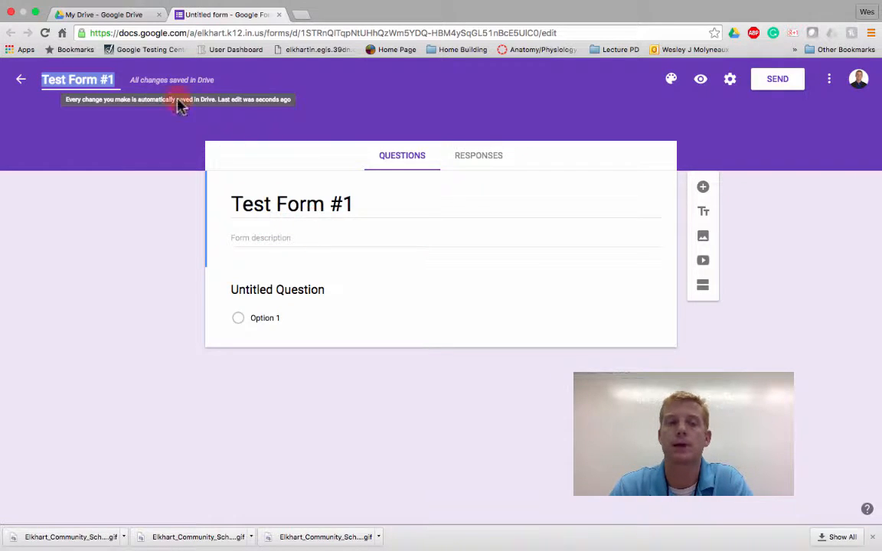
Enter the form description "This is a test form for a video tutorial"
{"action": "left_click", "coordinate": [390, 236]}
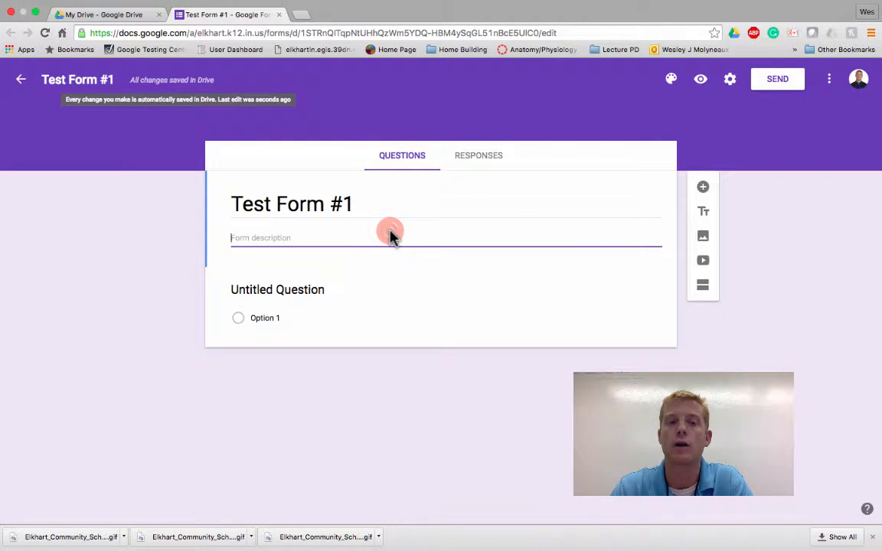
{"action": "type", "text": "Thi"}
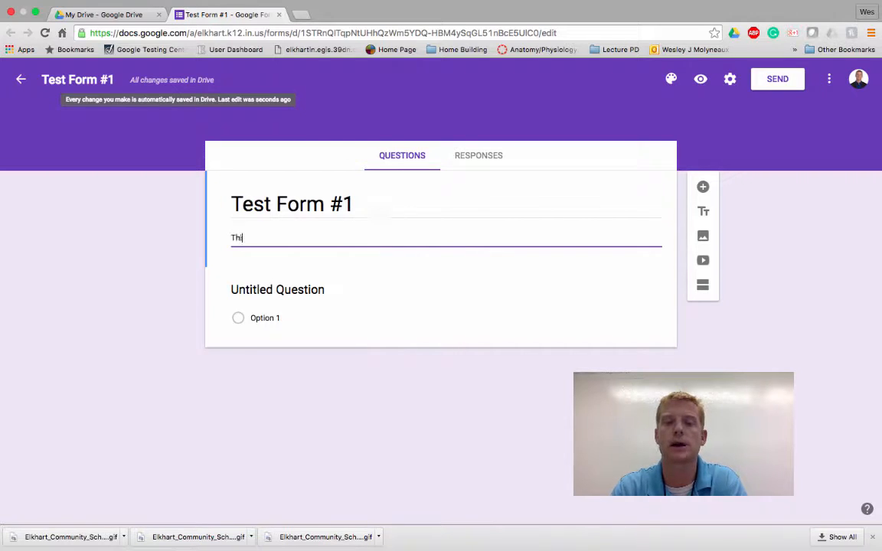
{"action": "type", "text": "s is a test form "}
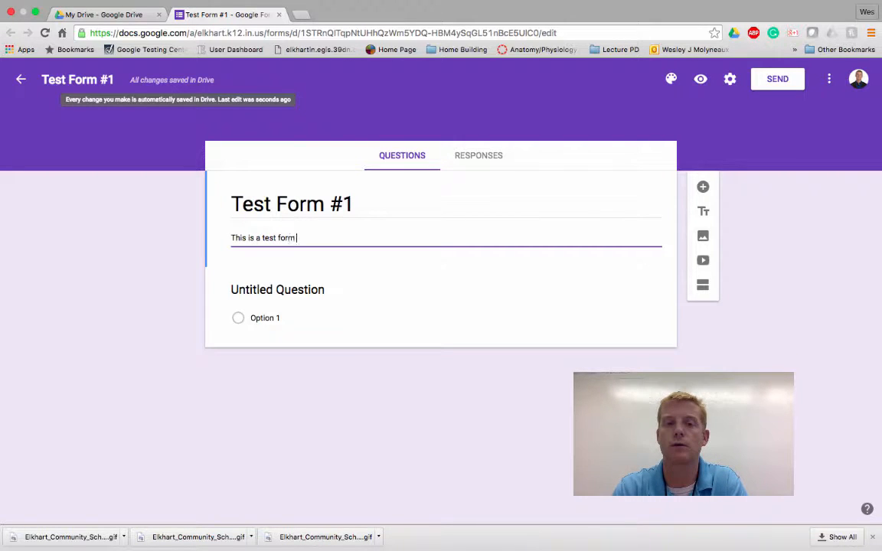
{"action": "type", "text": "for a vide"}
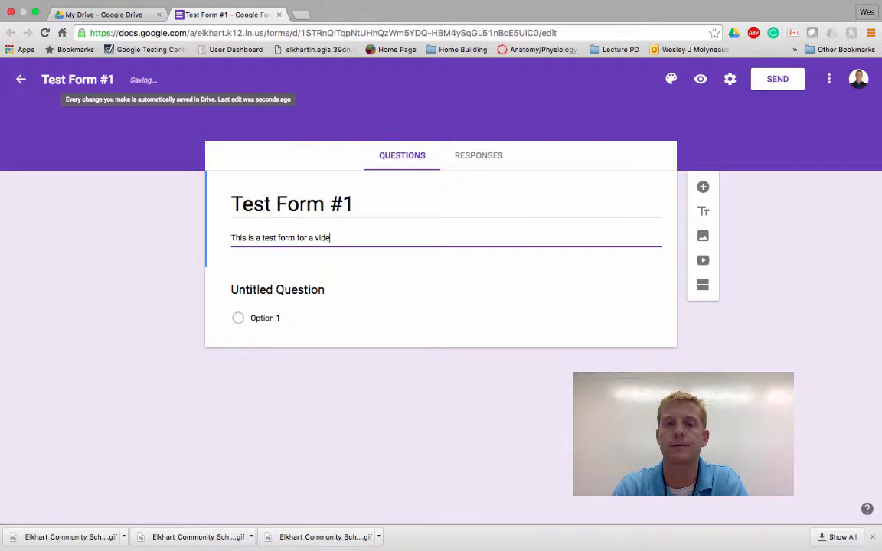
{"action": "type", "text": "o tutorial"}
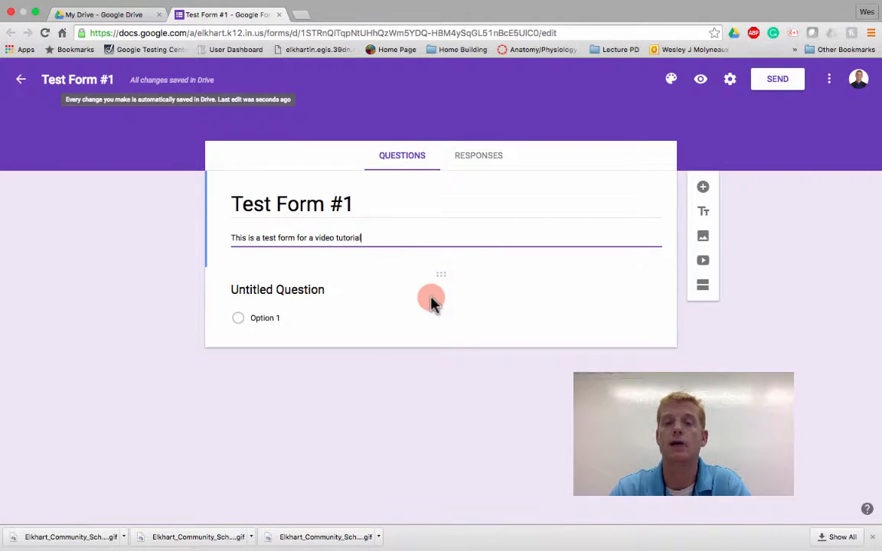
Change the untitled first question to the Short answer type and set its question text to "Name:"
{"action": "left_click", "coordinate": [261, 290]}
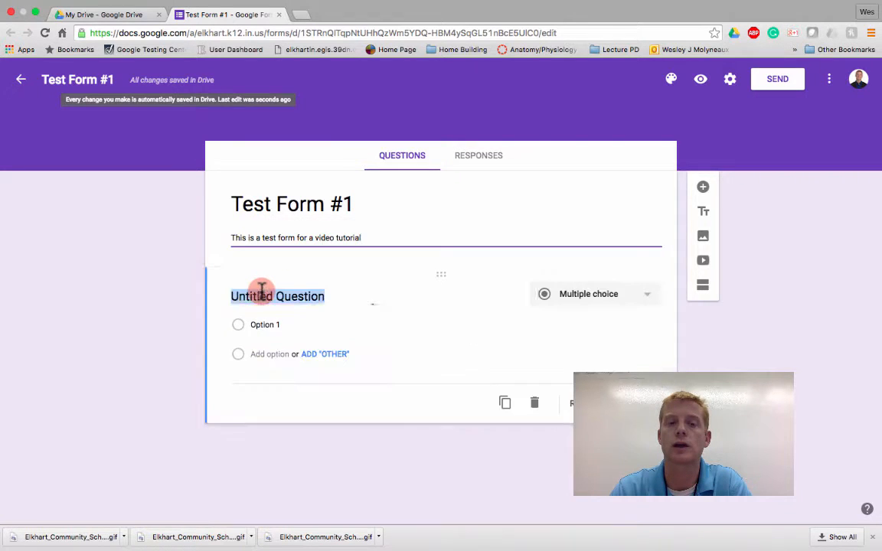
{"action": "left_click", "coordinate": [315, 208]}
{"action": "left_click", "coordinate": [334, 301]}
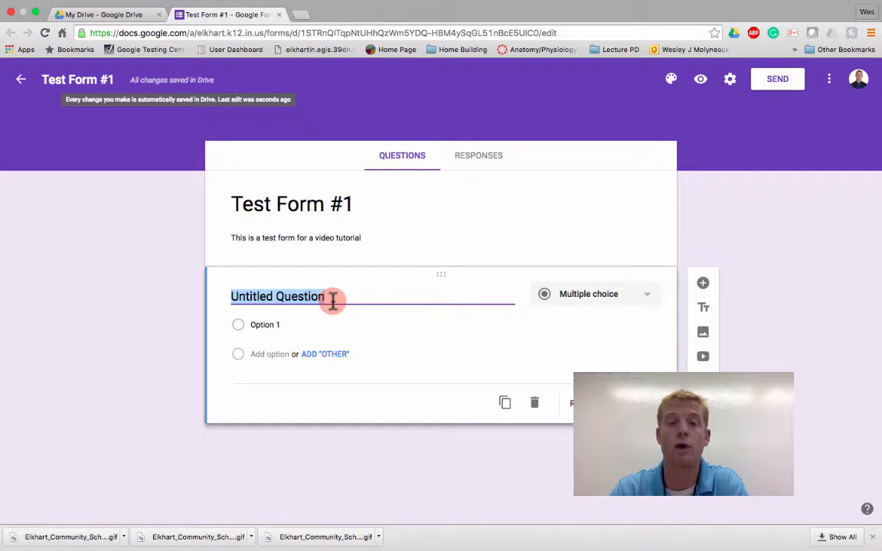
{"action": "left_click", "coordinate": [576, 303]}
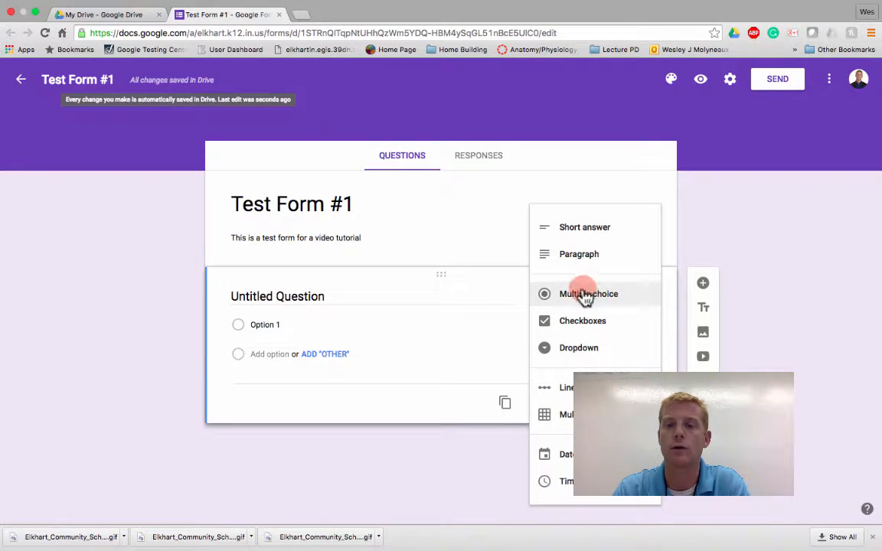
{"action": "left_click", "coordinate": [585, 228]}
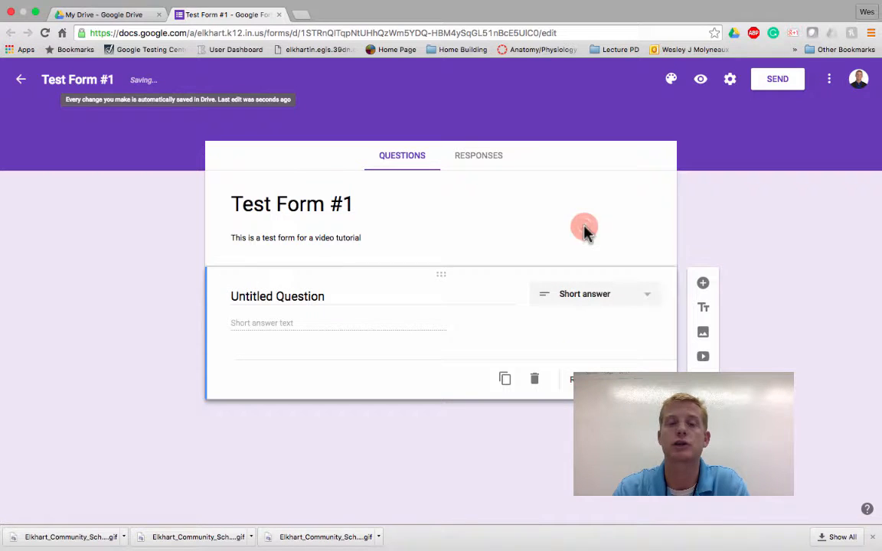
{"action": "left_click", "coordinate": [368, 297]}
{"action": "type", "text": "Name:"}
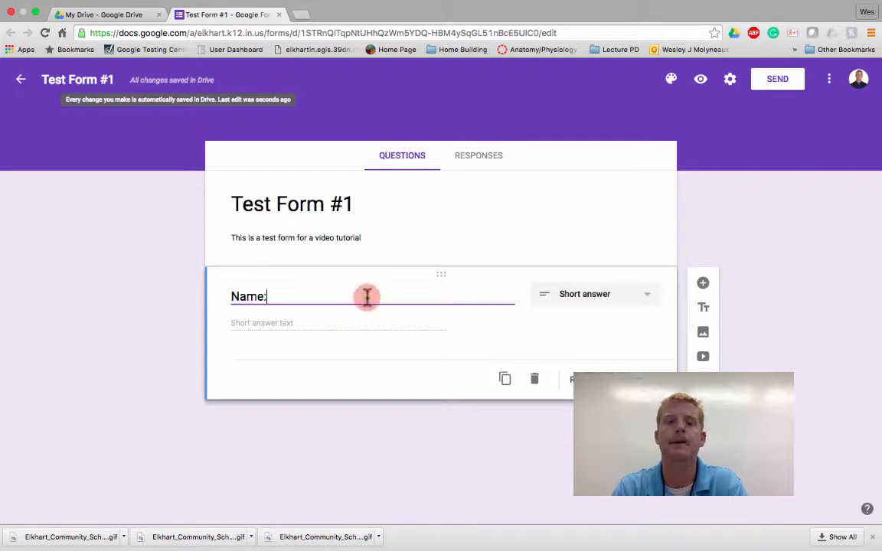
{"action": "left_click", "coordinate": [330, 327]}
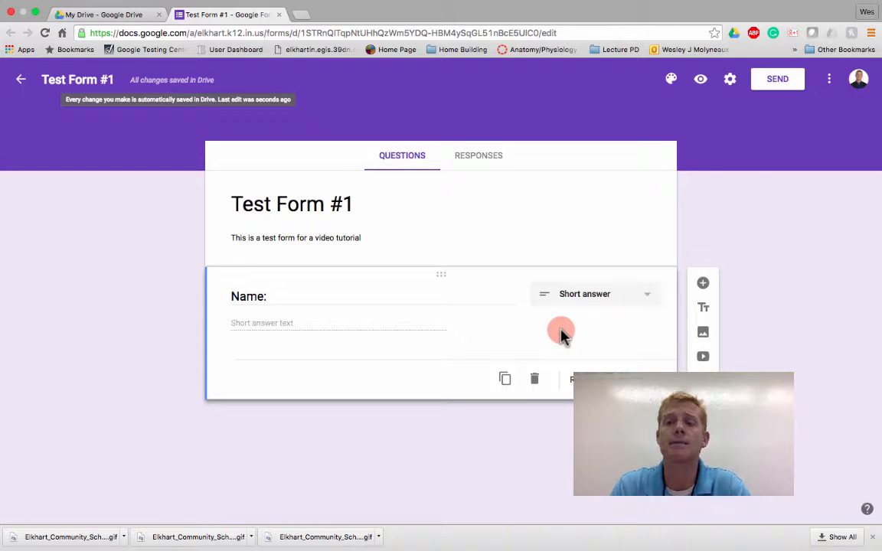
Add a second question of the Multiple choice type with the text "What is the color of the sky?"
{"action": "left_click", "coordinate": [703, 285]}
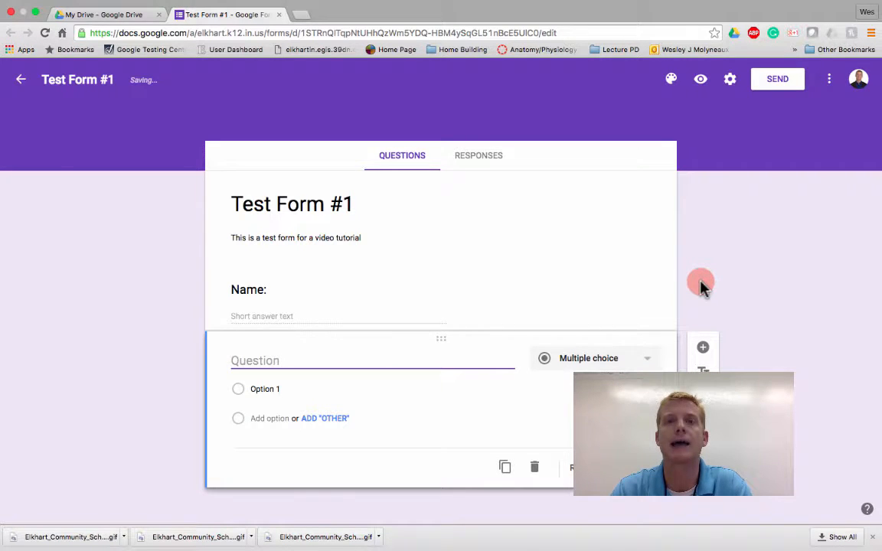
{"action": "left_click", "coordinate": [616, 360]}
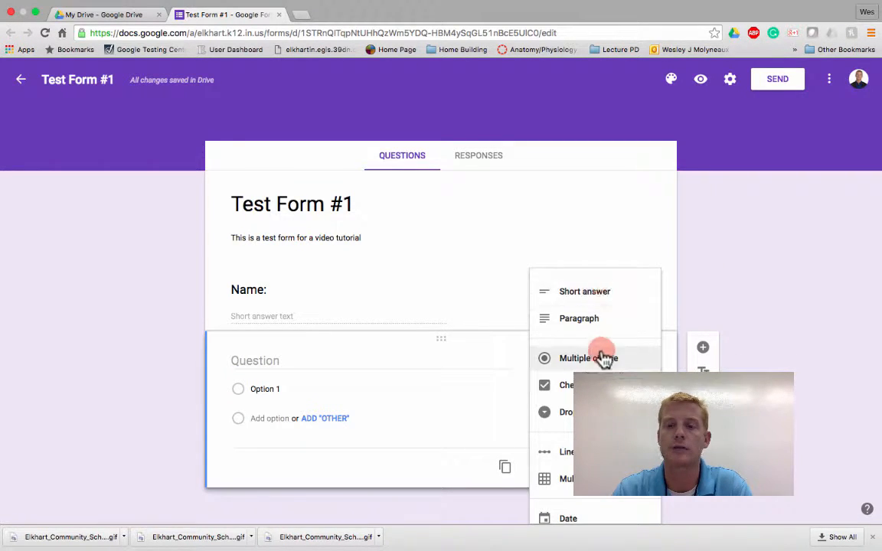
{"action": "left_click", "coordinate": [603, 360]}
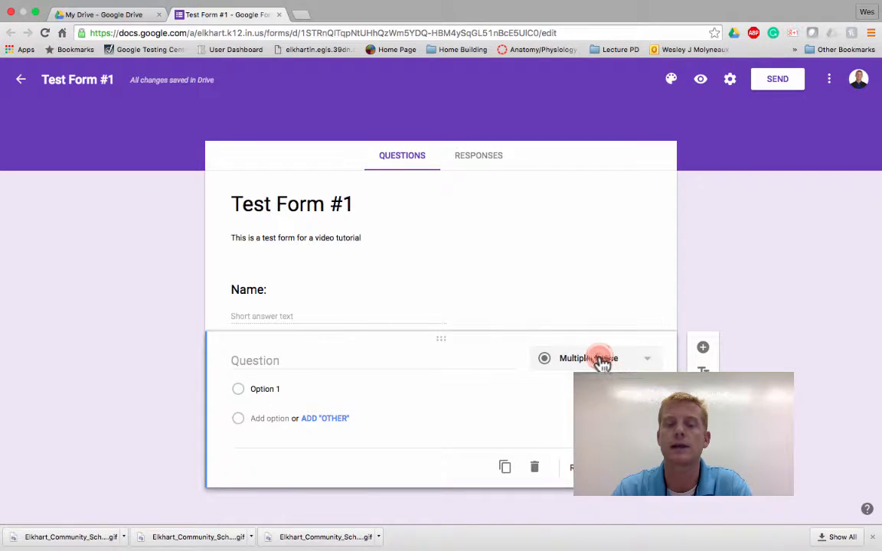
{"action": "left_click", "coordinate": [347, 361]}
{"action": "type", "text": "What is the c"}
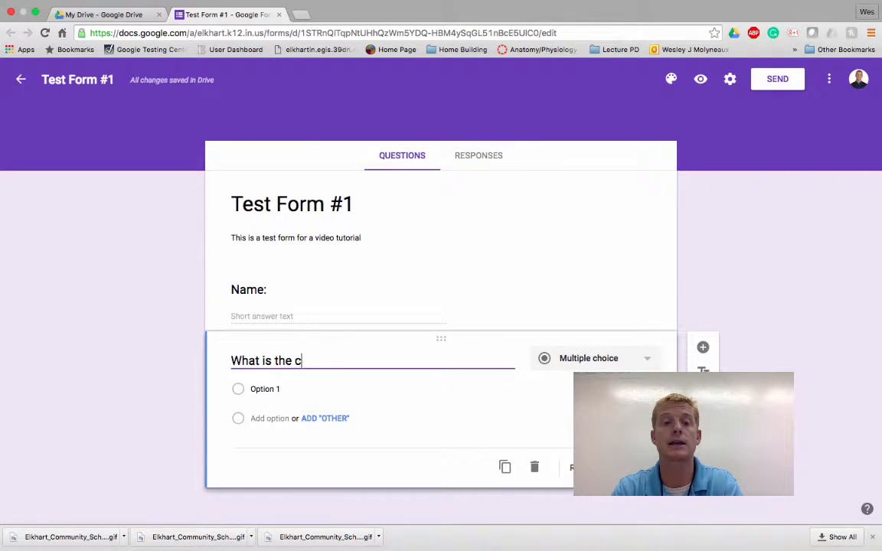
{"action": "type", "text": "olor of the sky?"}
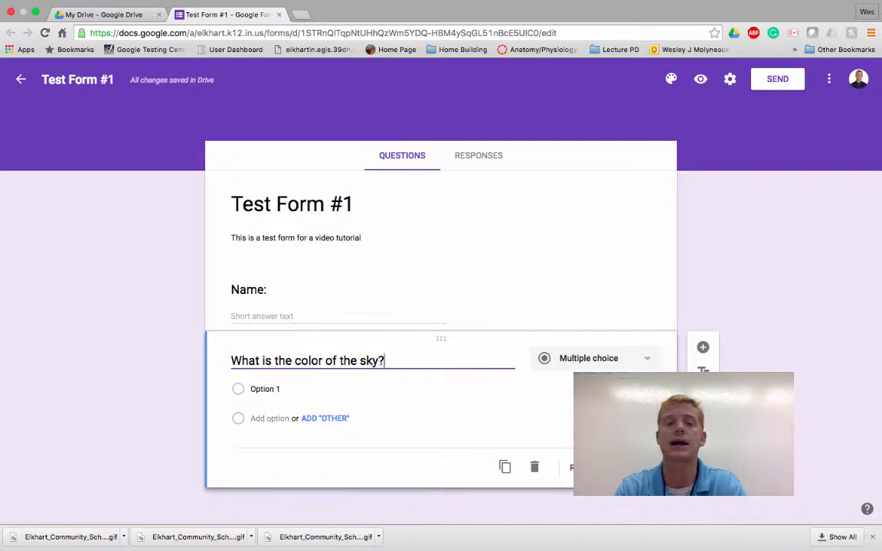
Enter the answer options Red, Blue, yellow and green for the sky color question
{"action": "left_click", "coordinate": [260, 389]}
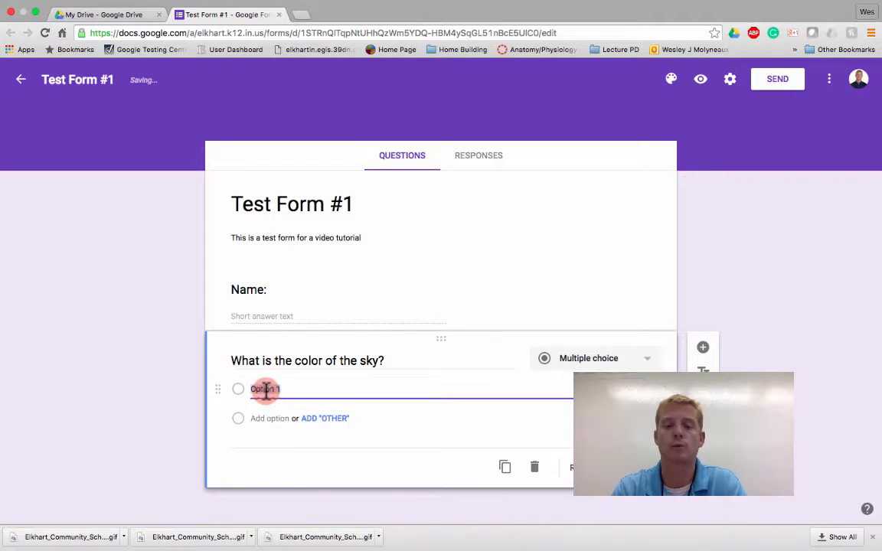
{"action": "type", "text": "Red"}
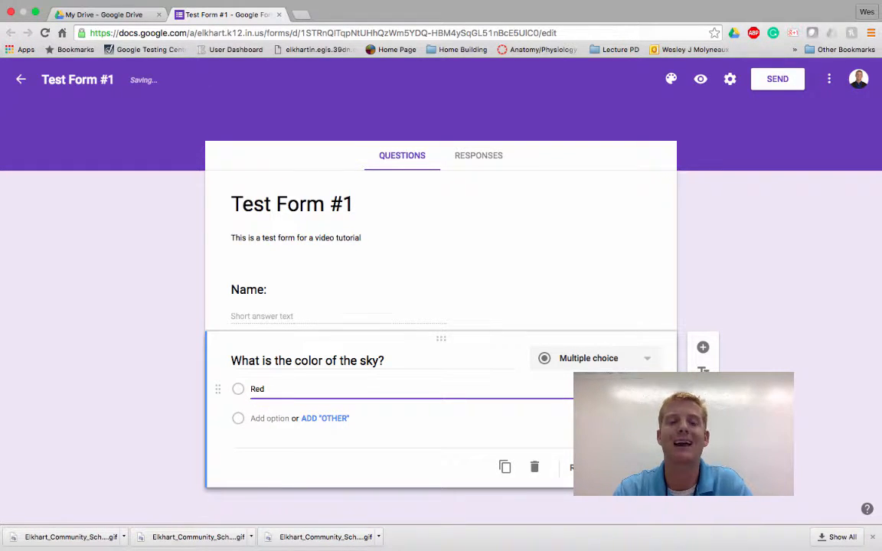
{"action": "left_click", "coordinate": [266, 390]}
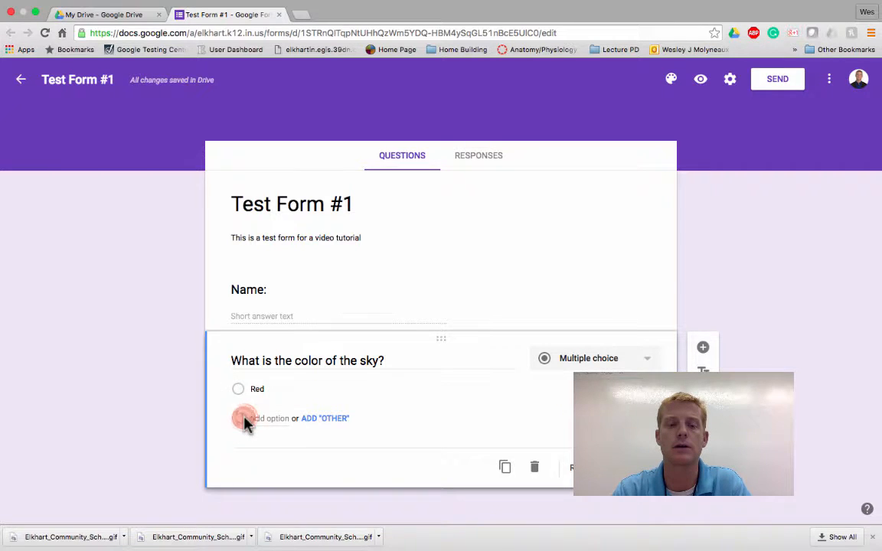
{"action": "left_click", "coordinate": [264, 422]}
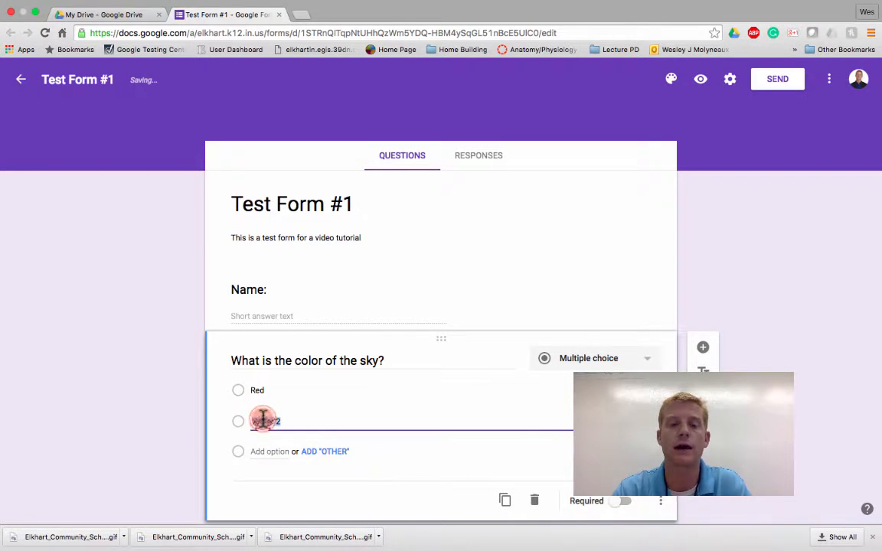
{"action": "type", "text": "Blude"}
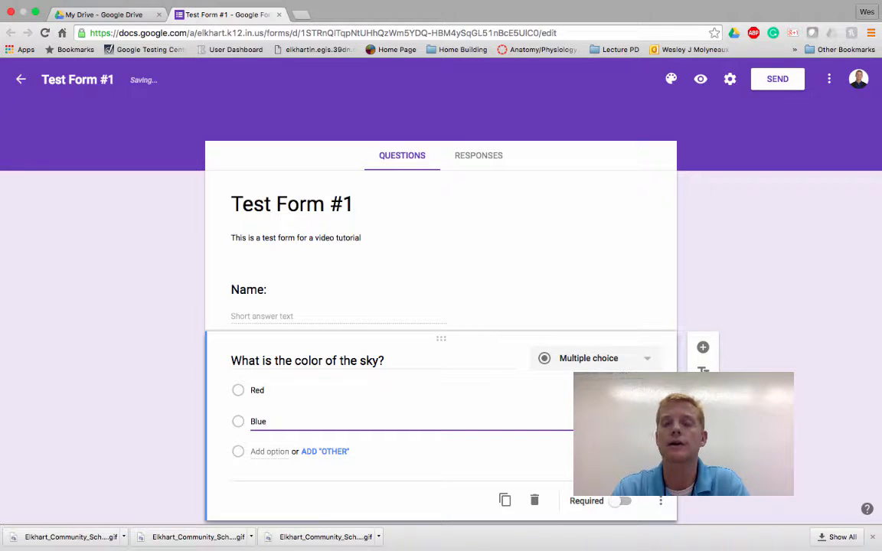
{"action": "key", "text": "Return"}
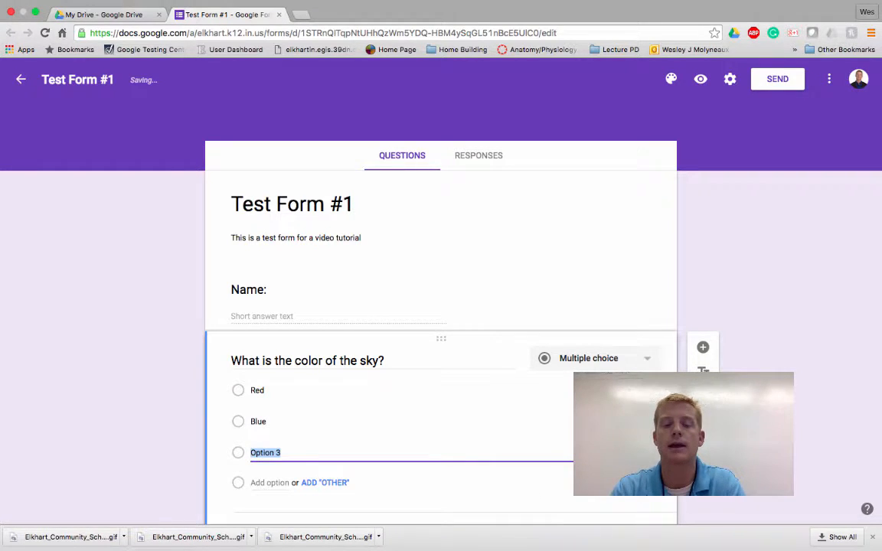
{"action": "type", "text": "yellow"}
{"action": "key", "text": "Return"}
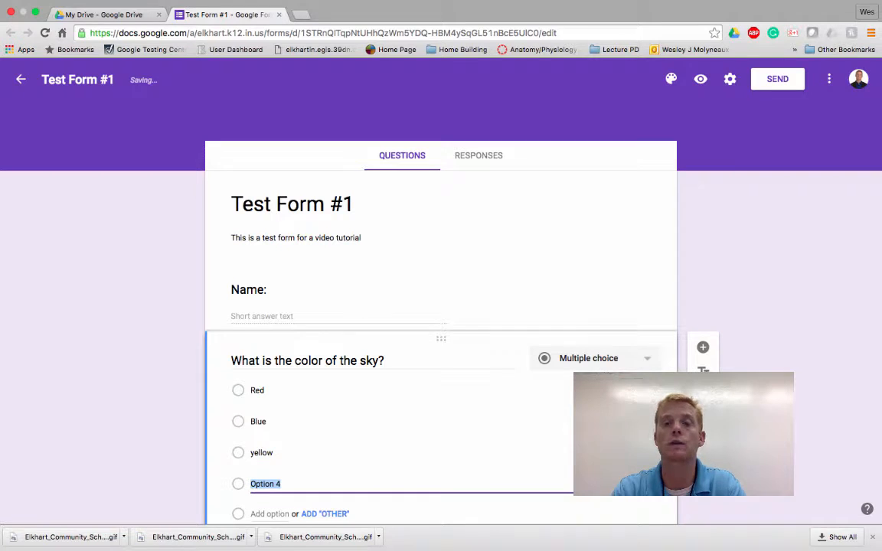
{"action": "type", "text": "green"}
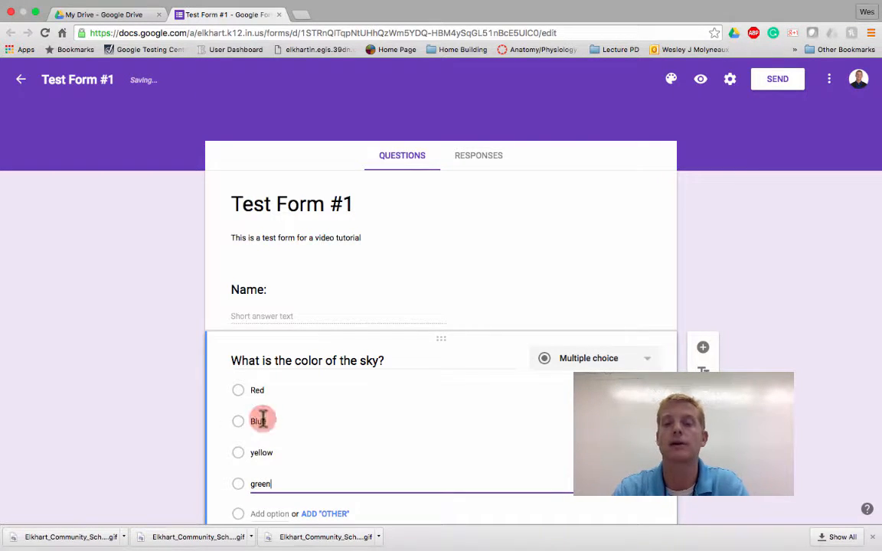
Add a third question below the sky color question and set its type to Linear scale
{"action": "scroll", "coordinate": [262, 413], "scroll_direction": "down", "scroll_amount": 3}
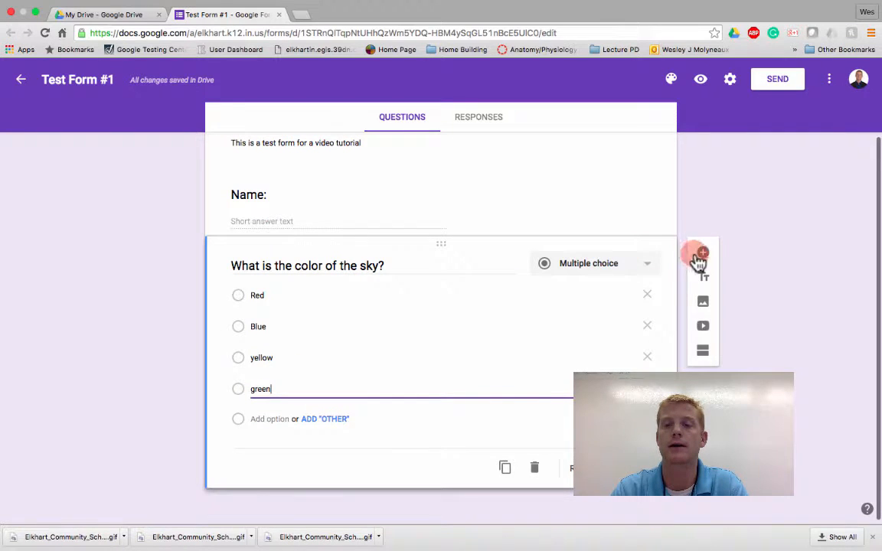
{"action": "left_click", "coordinate": [703, 255]}
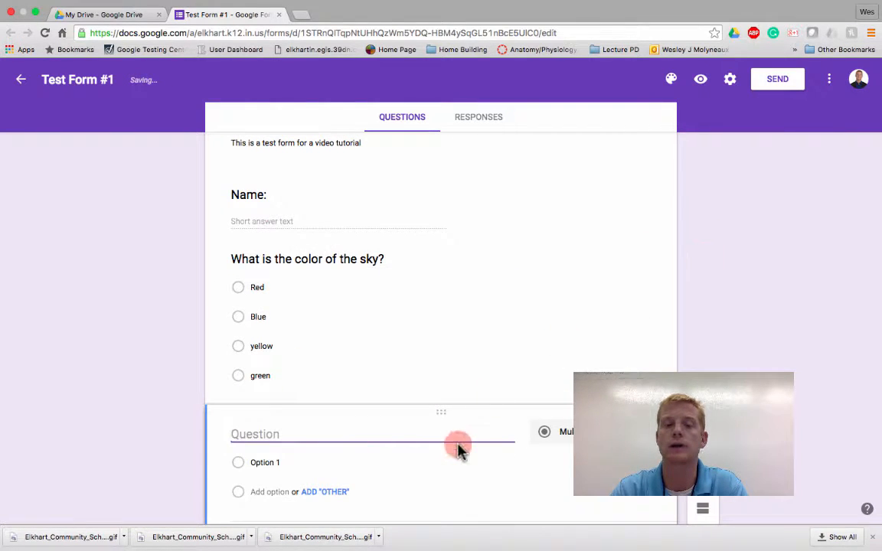
{"action": "left_click", "coordinate": [563, 349]}
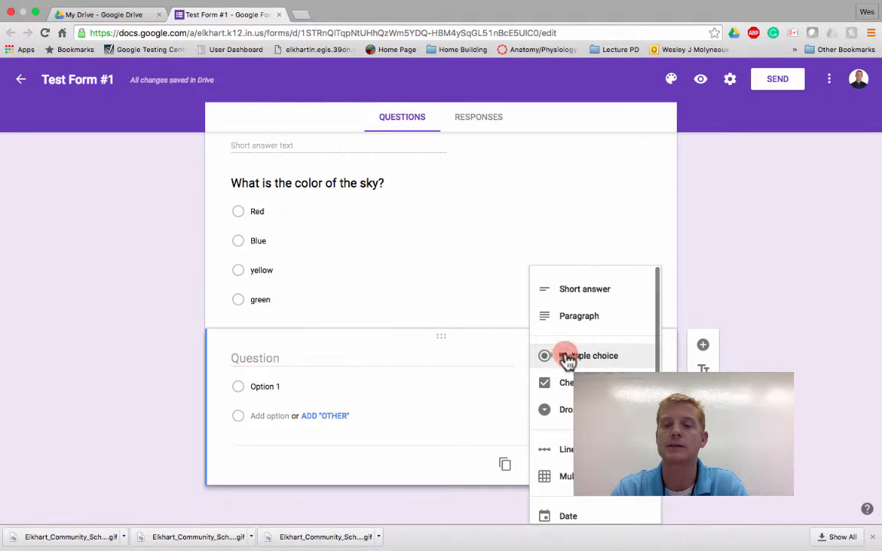
{"action": "left_click", "coordinate": [565, 450]}
{"action": "scroll", "coordinate": [567, 449], "scroll_direction": "down", "scroll_amount": 1}
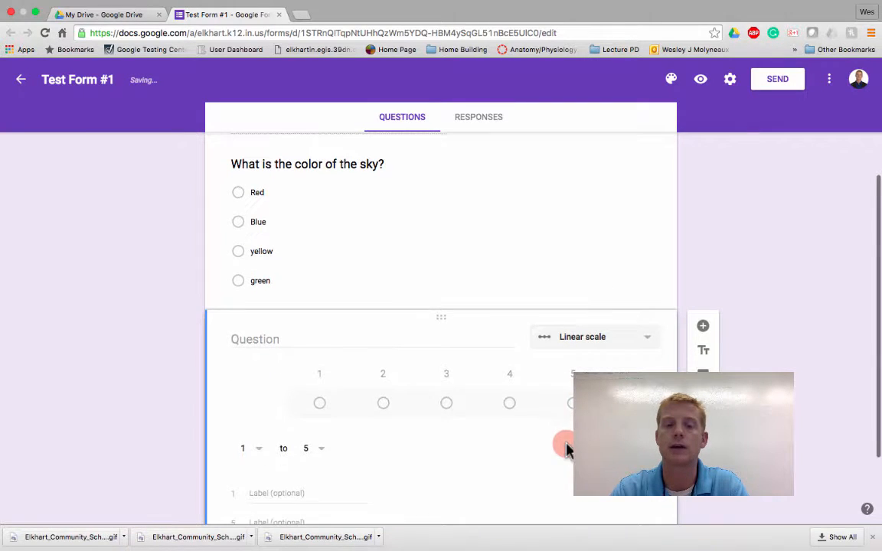
Enter "How well do you know Google Forms?" as the linear scale question's text
{"action": "scroll", "coordinate": [342, 429], "scroll_direction": "down", "scroll_amount": 2}
{"action": "left_click", "coordinate": [296, 287]}
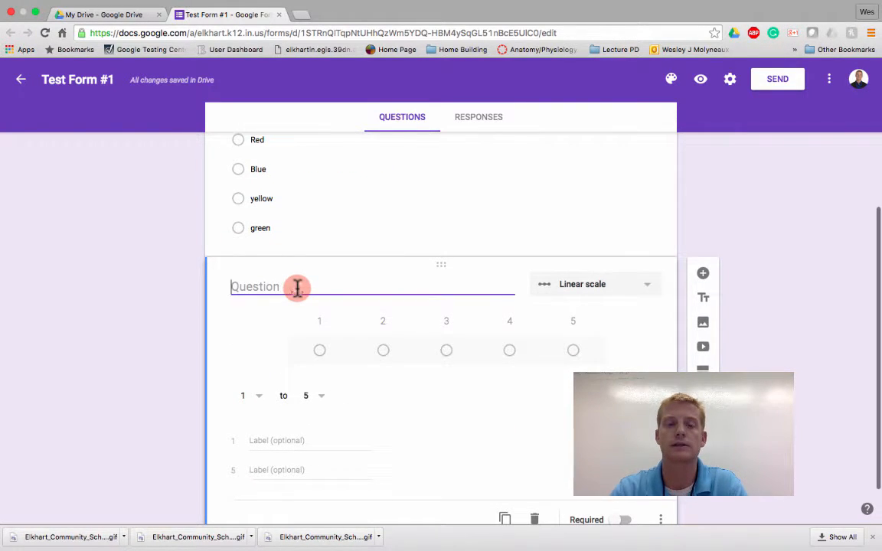
{"action": "type", "text": "How well d"}
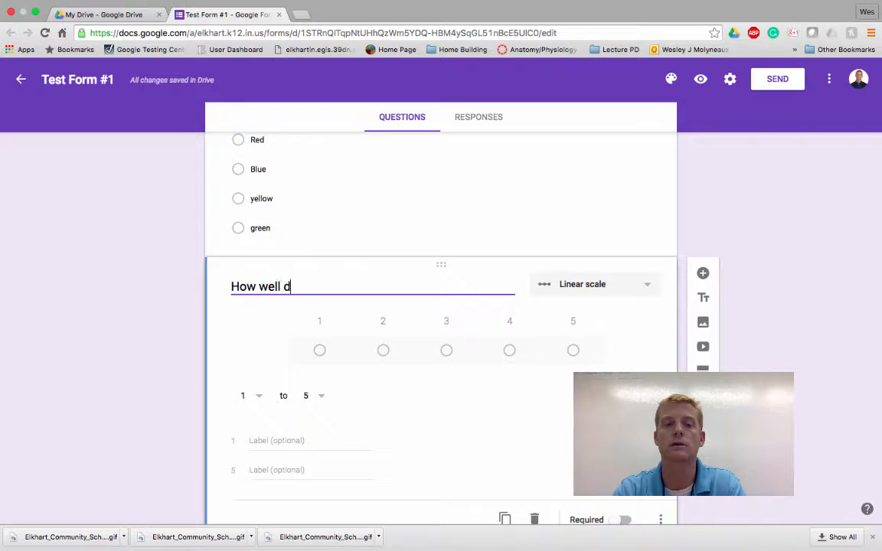
{"action": "type", "text": "o you know go"}
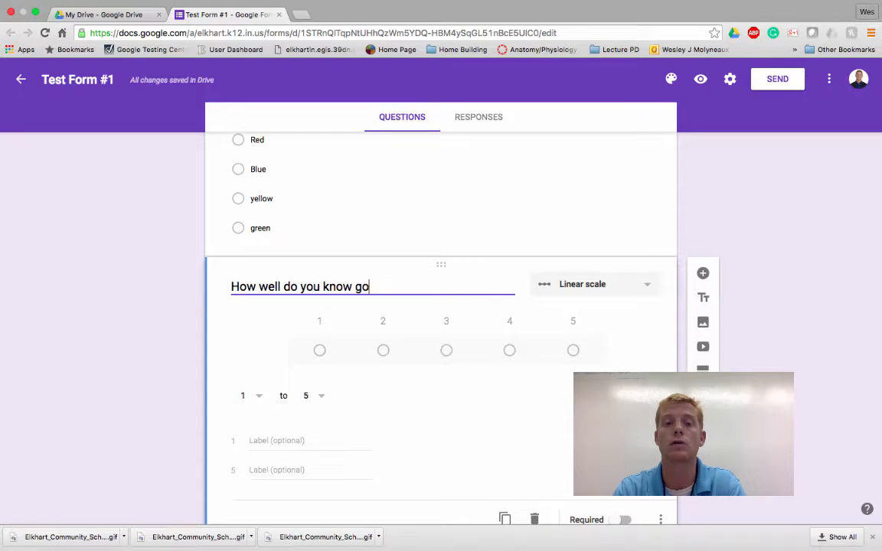
{"action": "key", "text": "BackSpace"}
{"action": "key", "text": "BackSpace"}
{"action": "type", "text": "Goolg"}
{"action": "key", "text": "BackSpace"}
{"action": "key", "text": "BackSpace"}
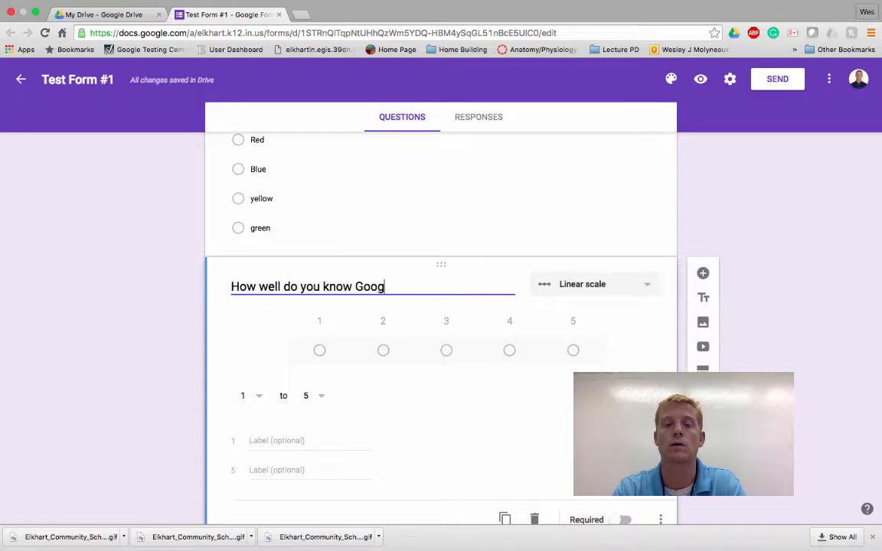
{"action": "type", "text": "gle Forms?"}
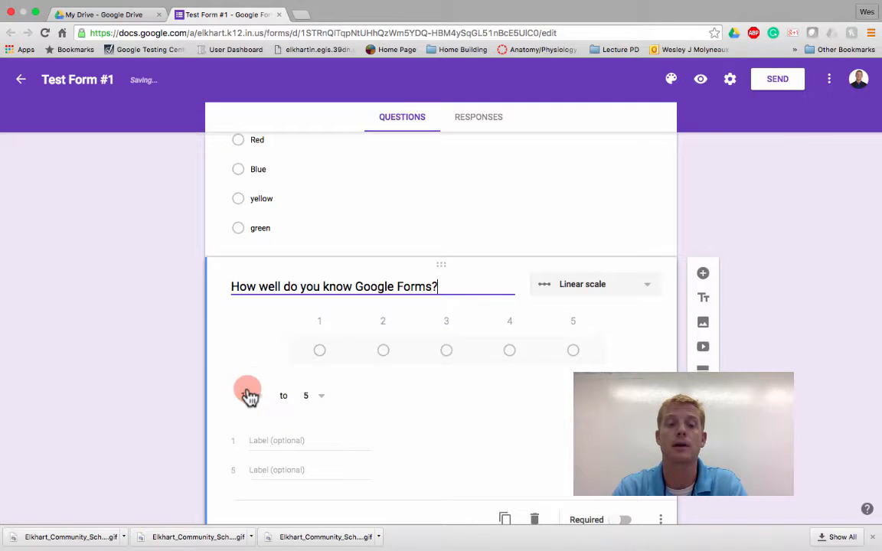
Label scale value 1 "Not at all" and scale value 5 "I could teach it to someone"
{"action": "left_click", "coordinate": [270, 439]}
{"action": "type", "text": "Not at all"}
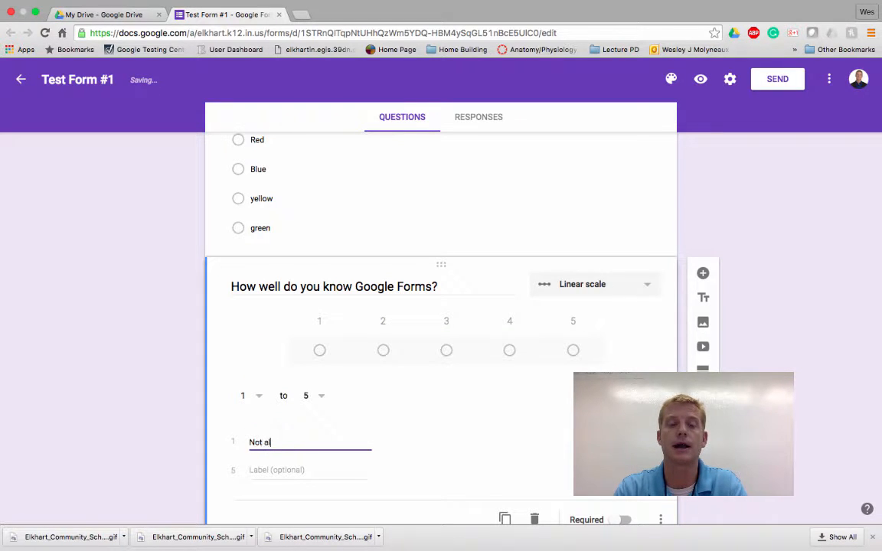
{"action": "left_click", "coordinate": [270, 469]}
{"action": "type", "text": "I"}
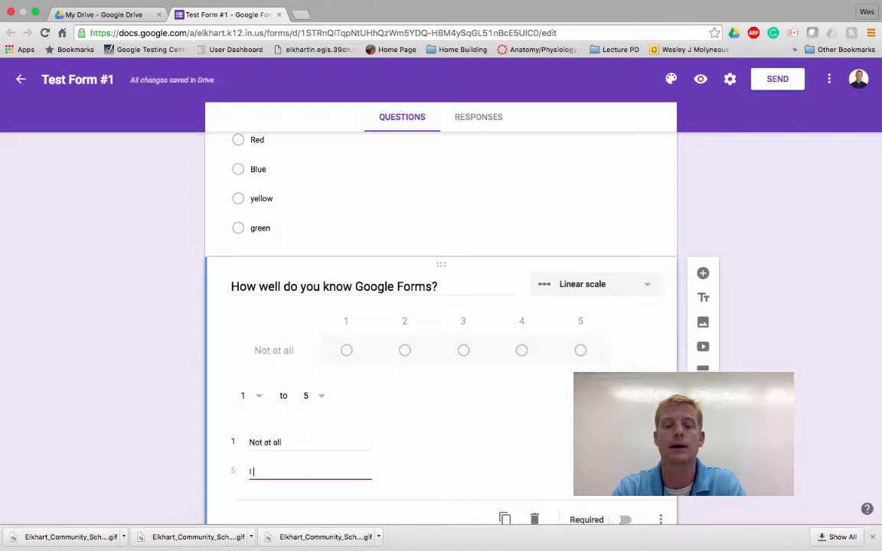
{"action": "type", "text": " could teach it to someone"}
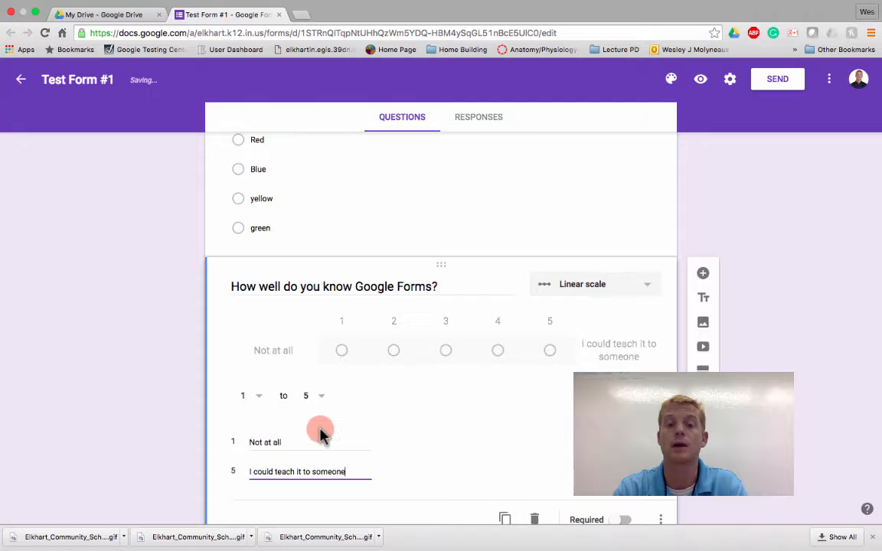
{"action": "scroll", "coordinate": [335, 424], "scroll_direction": "down", "scroll_amount": 1}
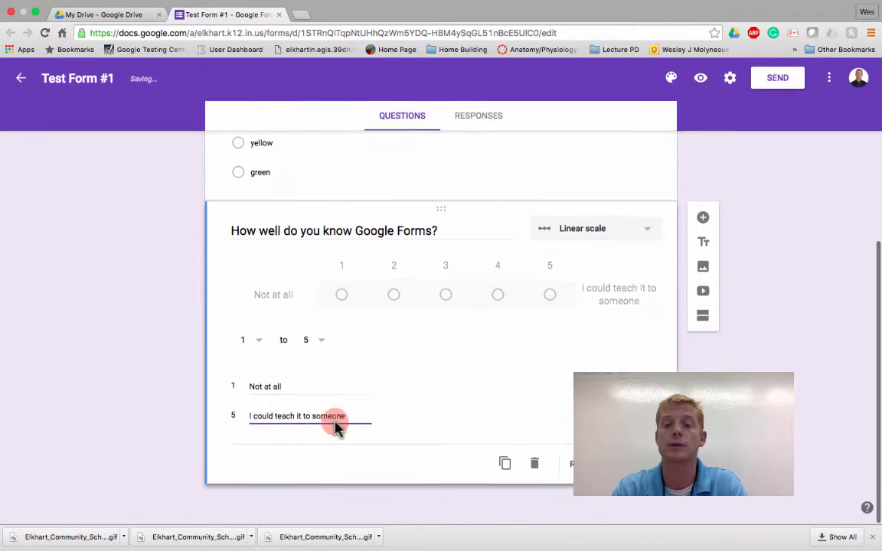
Make the "Name:" question required
{"action": "scroll", "coordinate": [441, 306], "scroll_direction": "up", "scroll_amount": 5}
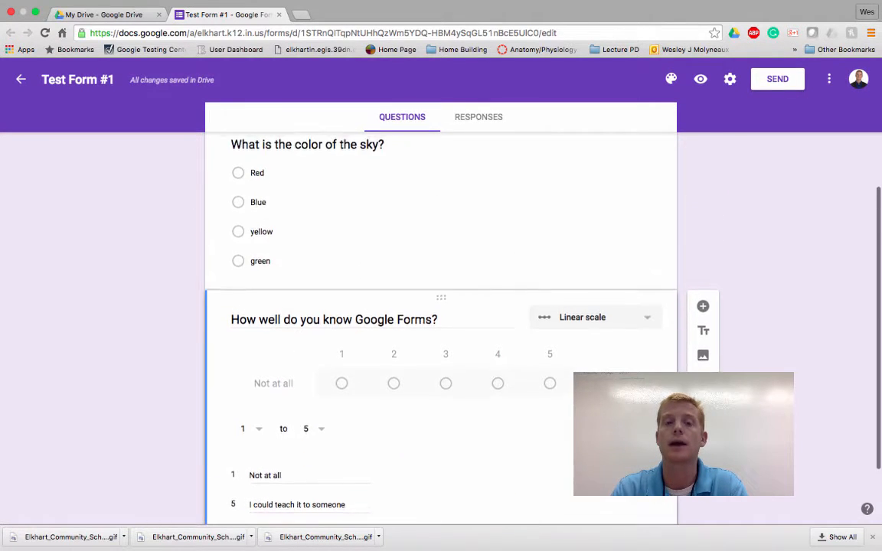
{"action": "left_click", "coordinate": [586, 267]}
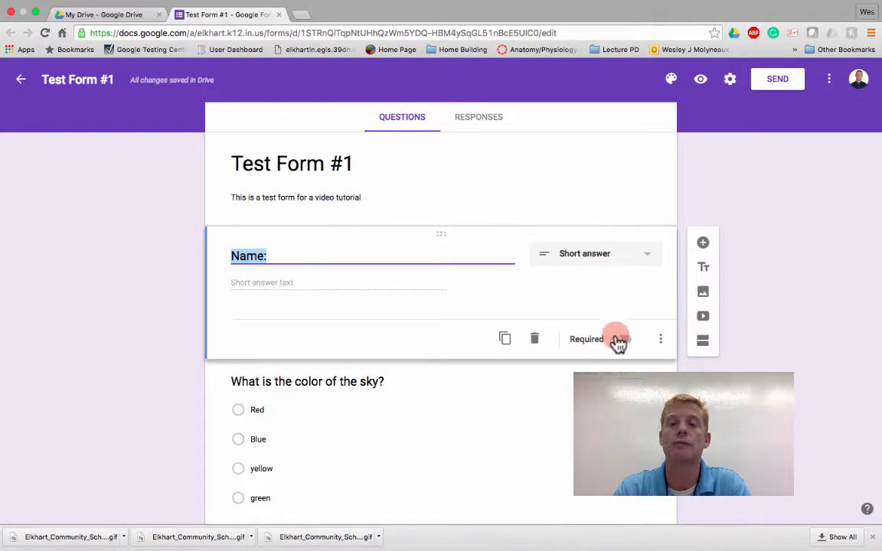
{"action": "left_click", "coordinate": [618, 341]}
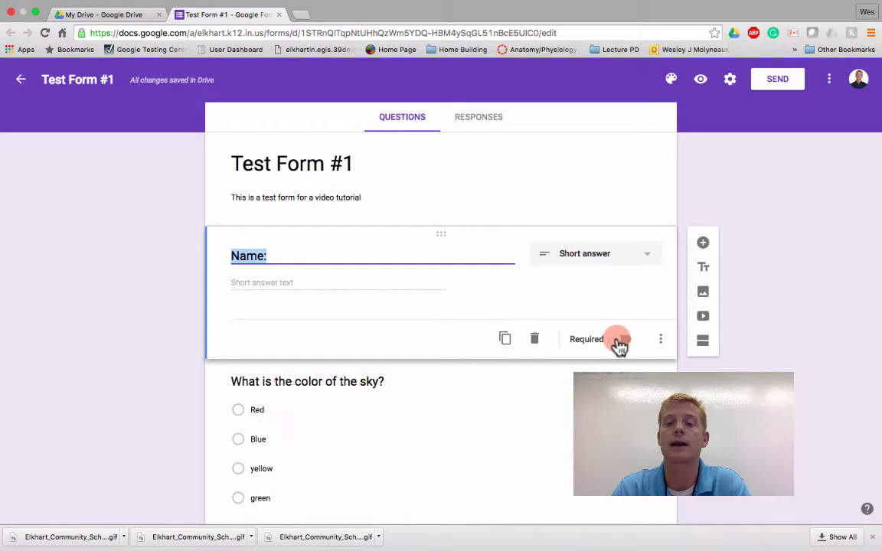
{"action": "left_click", "coordinate": [618, 341]}
Make the sky color question and the Google Forms linear scale question required
{"action": "scroll", "coordinate": [619, 341], "scroll_direction": "down", "scroll_amount": 3}
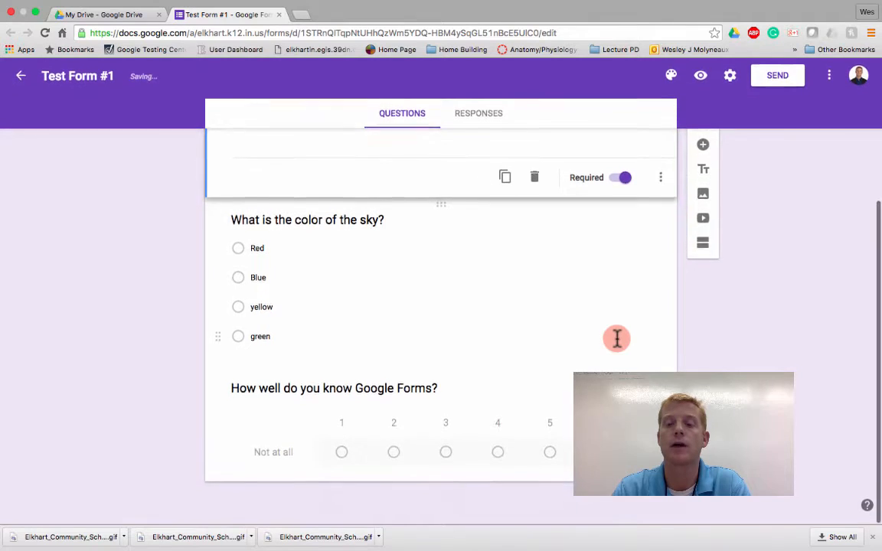
{"action": "left_click", "coordinate": [618, 338]}
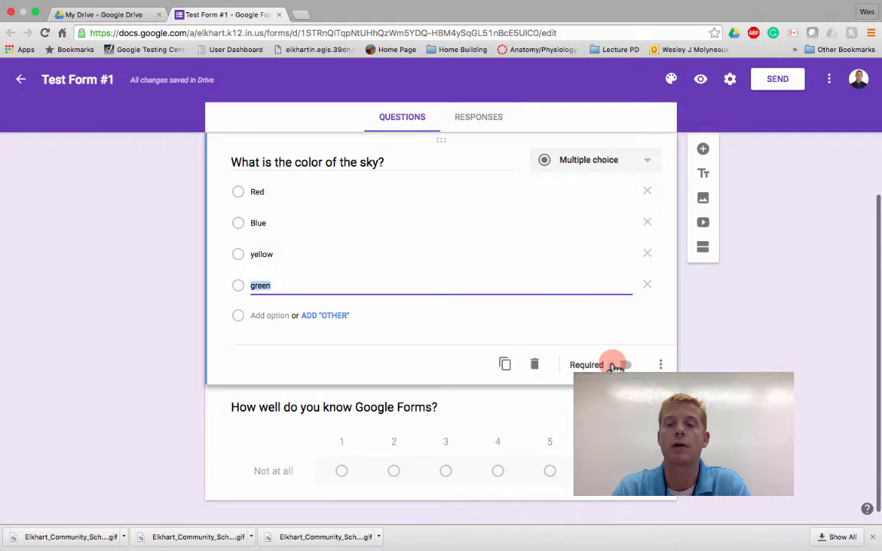
{"action": "left_click", "coordinate": [617, 365]}
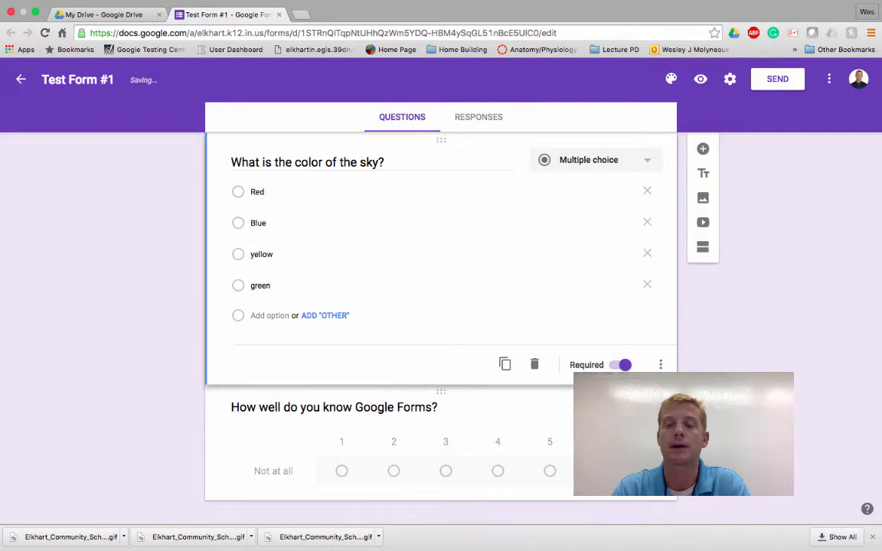
{"action": "left_click", "coordinate": [617, 430]}
{"action": "scroll", "coordinate": [617, 430], "scroll_direction": "down", "scroll_amount": 2}
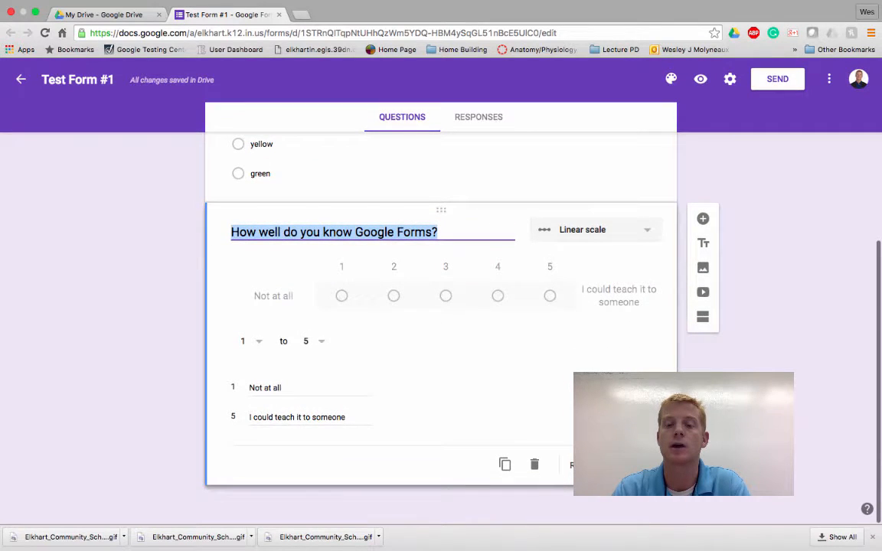
{"action": "left_click", "coordinate": [617, 465]}
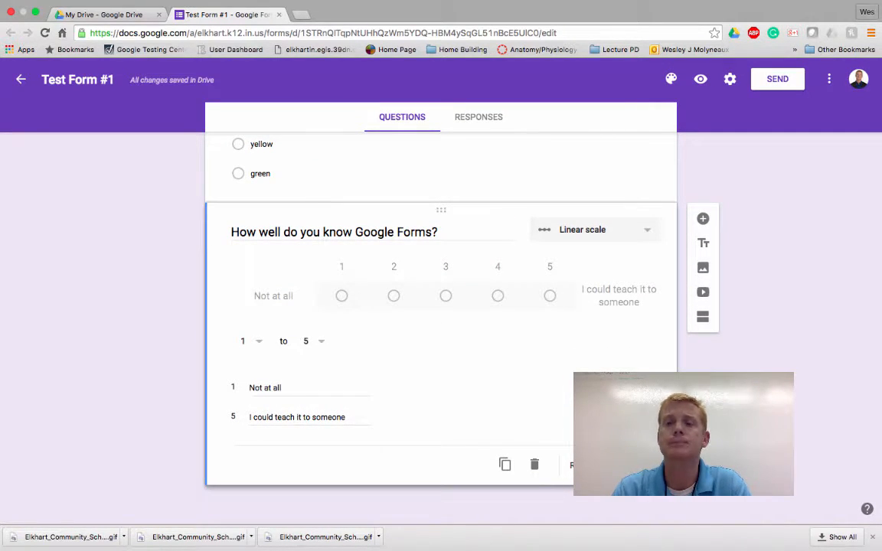
Preview the form and look through its required questions from the title down to the submit area
{"action": "scroll", "coordinate": [620, 314], "scroll_direction": "up", "scroll_amount": 1}
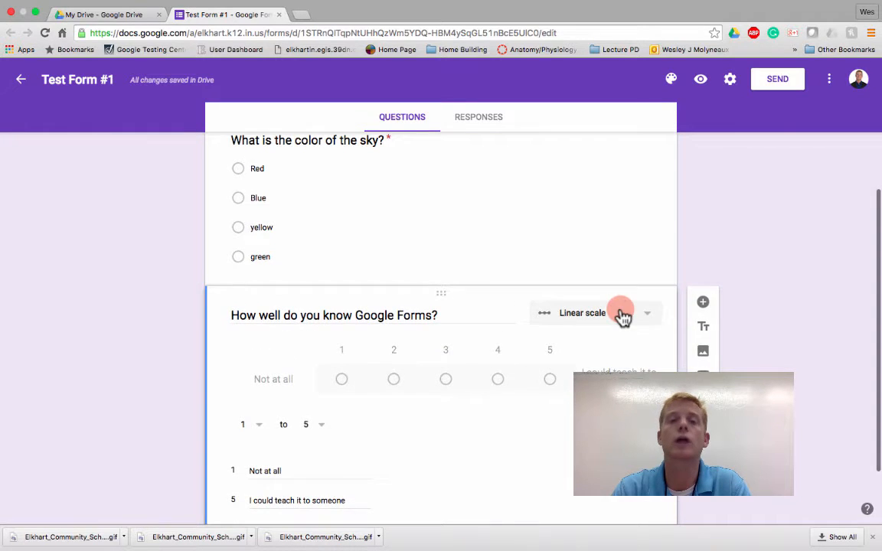
{"action": "scroll", "coordinate": [623, 316], "scroll_direction": "up", "scroll_amount": 3}
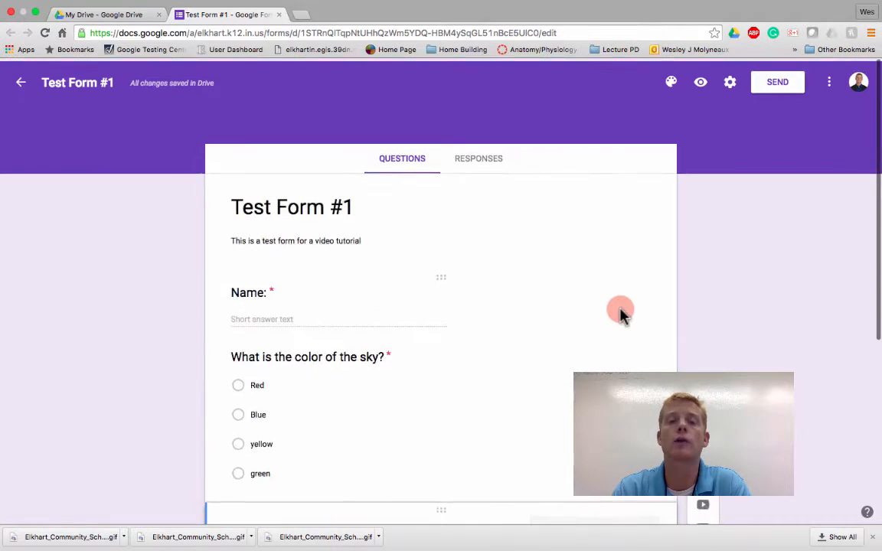
{"action": "left_click", "coordinate": [701, 81]}
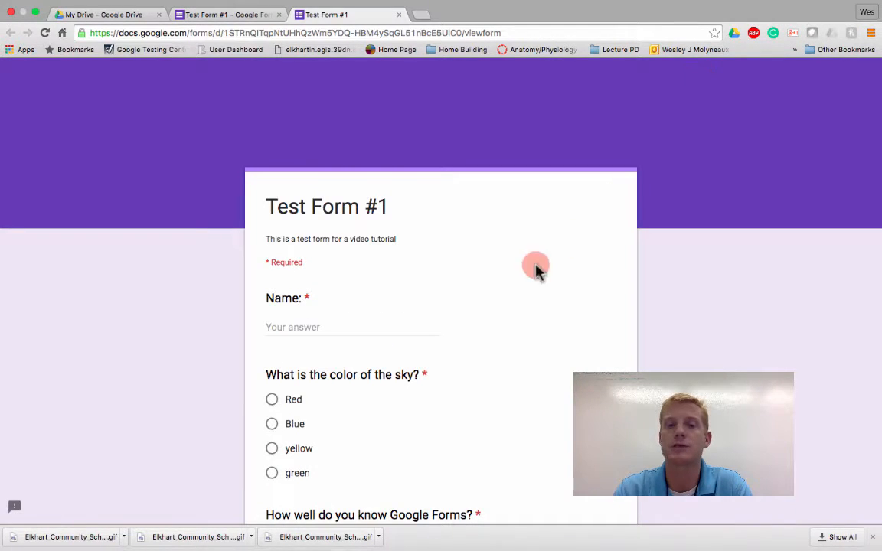
{"action": "scroll", "coordinate": [494, 325], "scroll_direction": "down", "scroll_amount": 5}
{"action": "scroll", "coordinate": [494, 325], "scroll_direction": "up", "scroll_amount": 3}
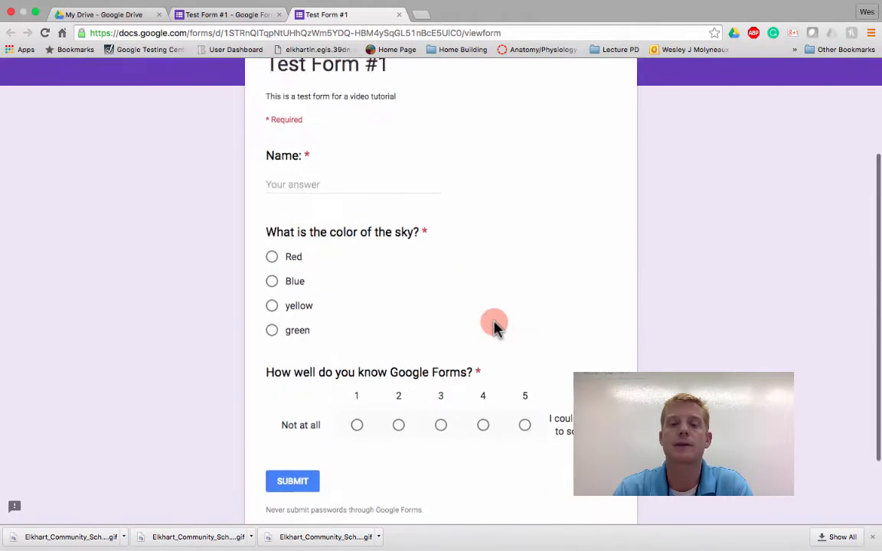
{"action": "scroll", "coordinate": [494, 325], "scroll_direction": "up", "scroll_amount": 2}
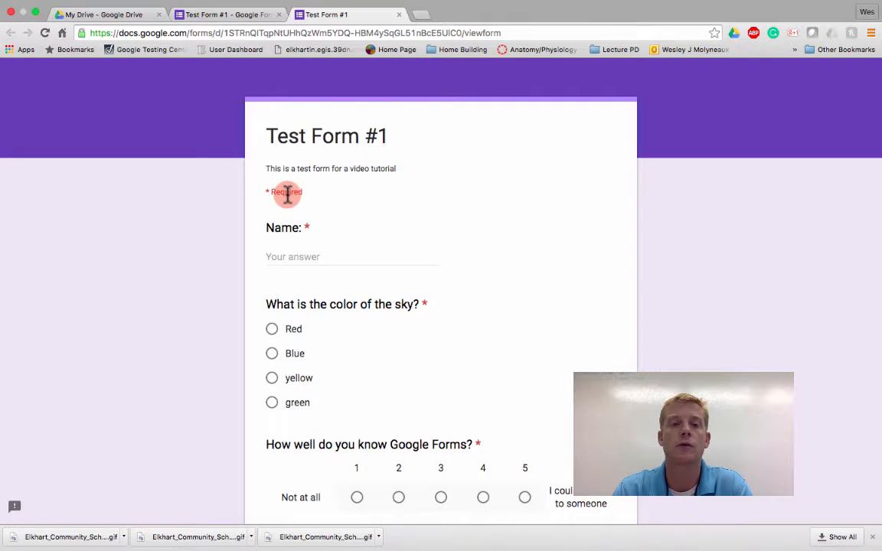
{"action": "scroll", "coordinate": [404, 359], "scroll_direction": "down", "scroll_amount": 3}
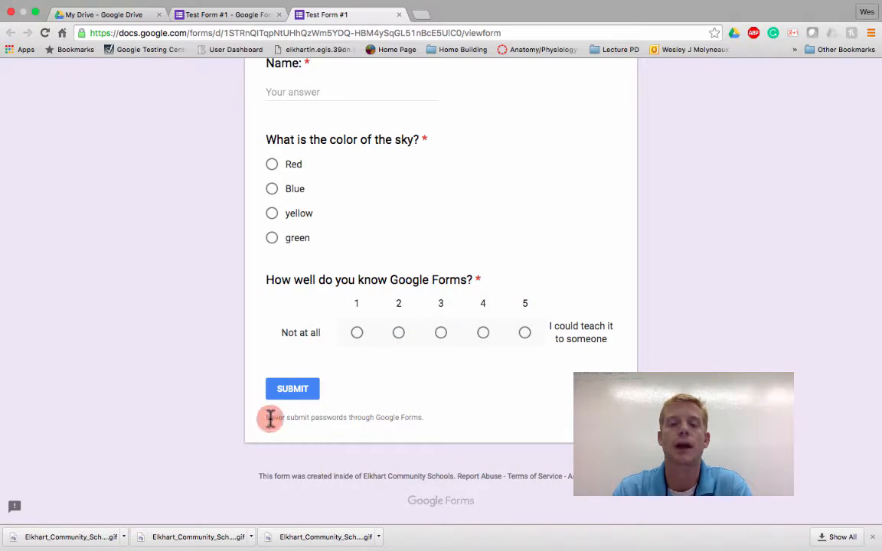
In the form preview, answer the sky color question with Red and rate the Google Forms question 4
{"action": "left_click", "coordinate": [221, 15]}
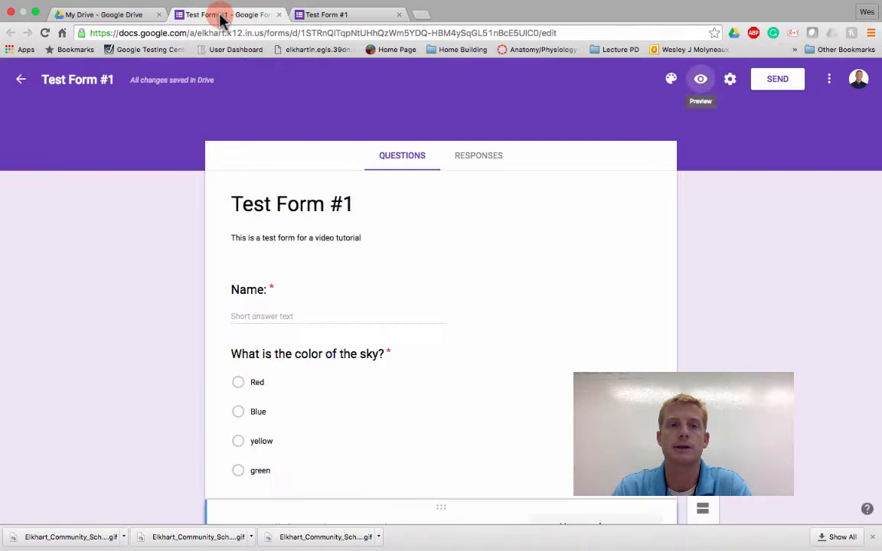
{"action": "left_click", "coordinate": [310, 14]}
{"action": "left_click", "coordinate": [272, 164]}
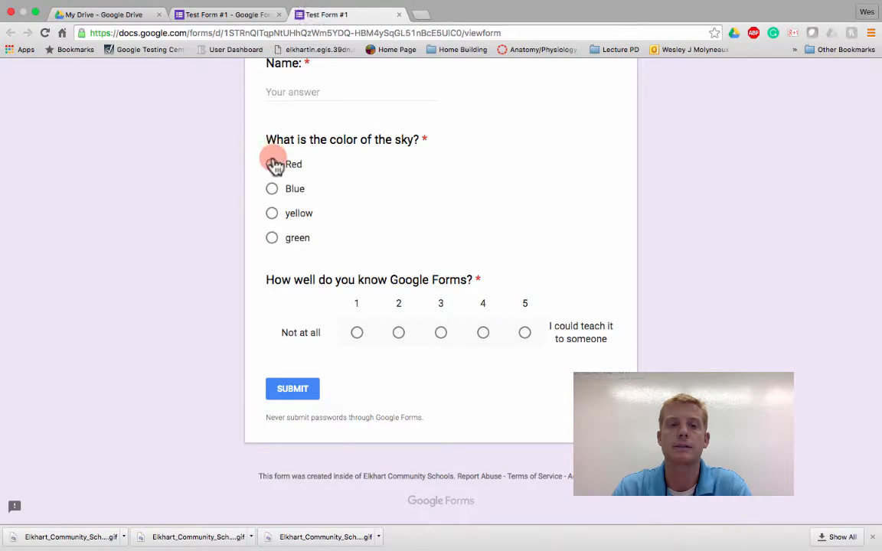
{"action": "left_click", "coordinate": [482, 360]}
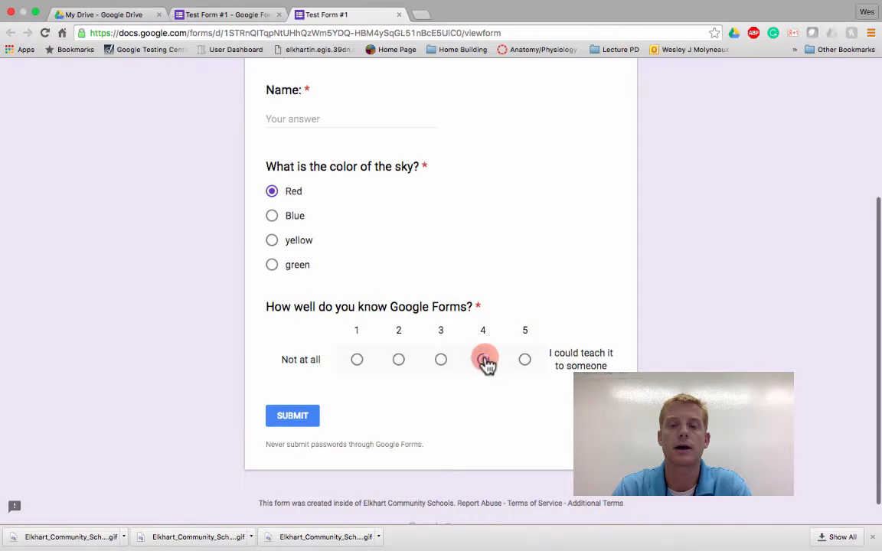
Fill in the respondent's name in the "Name:" answer and submit the form
{"action": "scroll", "coordinate": [488, 365], "scroll_direction": "up", "scroll_amount": 3}
{"action": "scroll", "coordinate": [460, 356], "scroll_direction": "up", "scroll_amount": 2}
{"action": "left_click", "coordinate": [382, 326]}
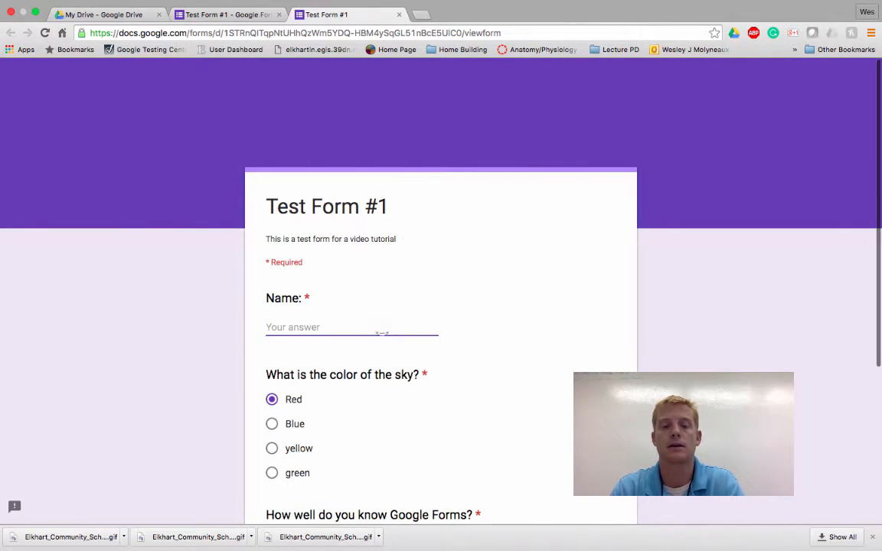
{"action": "type", "text": "Fred"}
{"action": "scroll", "coordinate": [441, 306], "scroll_direction": "down", "scroll_amount": 5}
{"action": "left_click", "coordinate": [289, 414]}
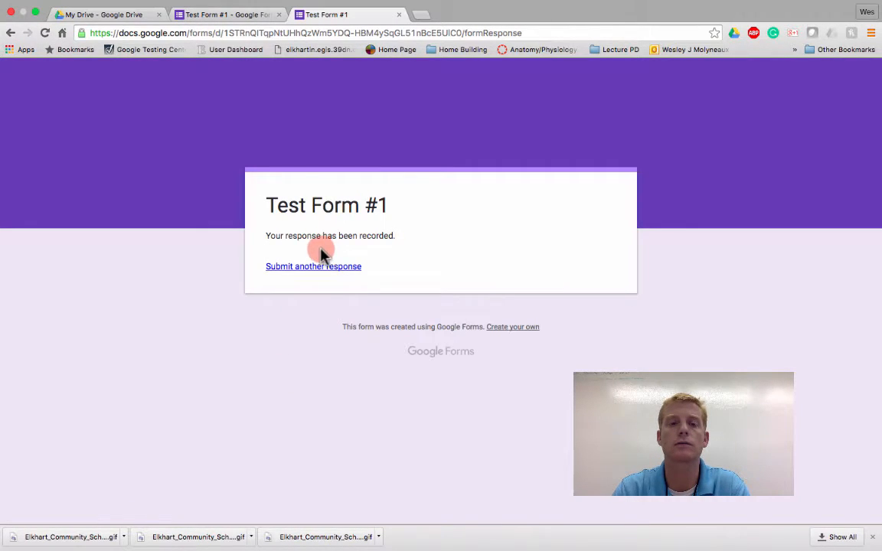
Return to the form editor and review the summary of the submitted responses
{"action": "left_click", "coordinate": [255, 19]}
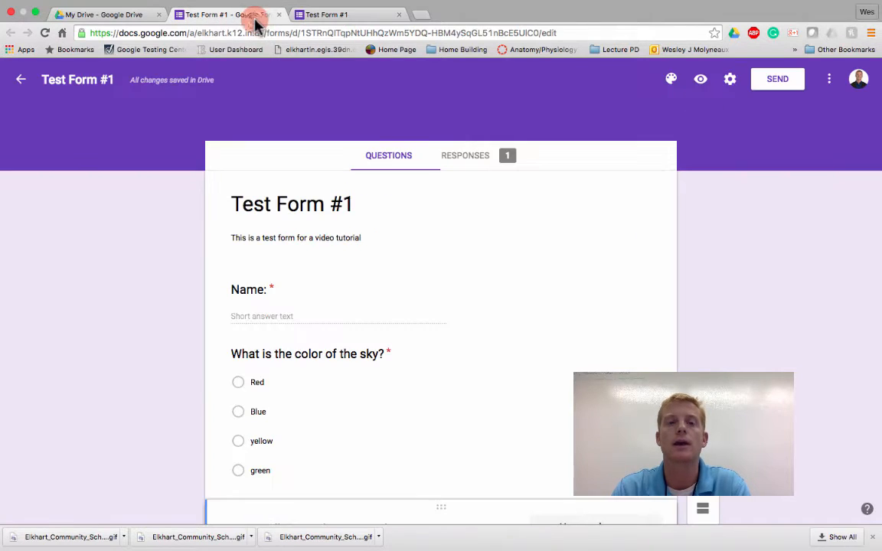
{"action": "left_click", "coordinate": [487, 157]}
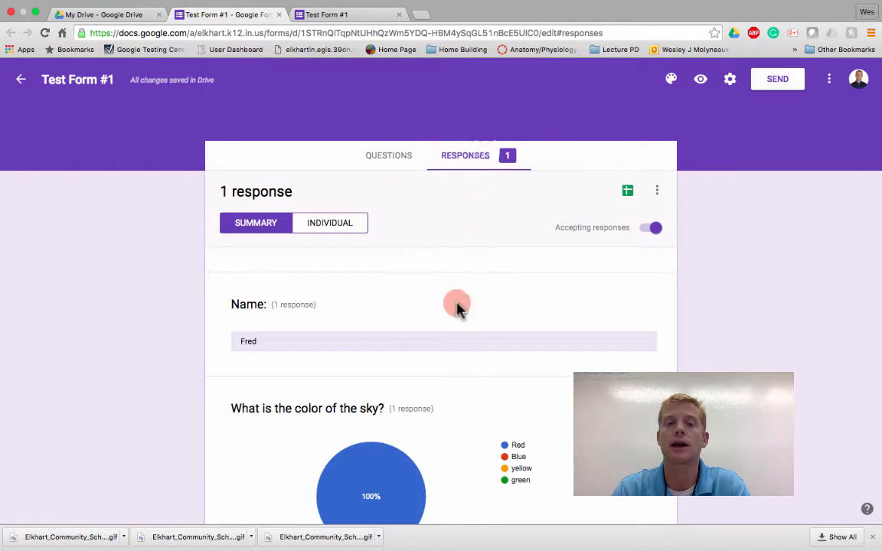
{"action": "scroll", "coordinate": [467, 359], "scroll_direction": "down", "scroll_amount": 3}
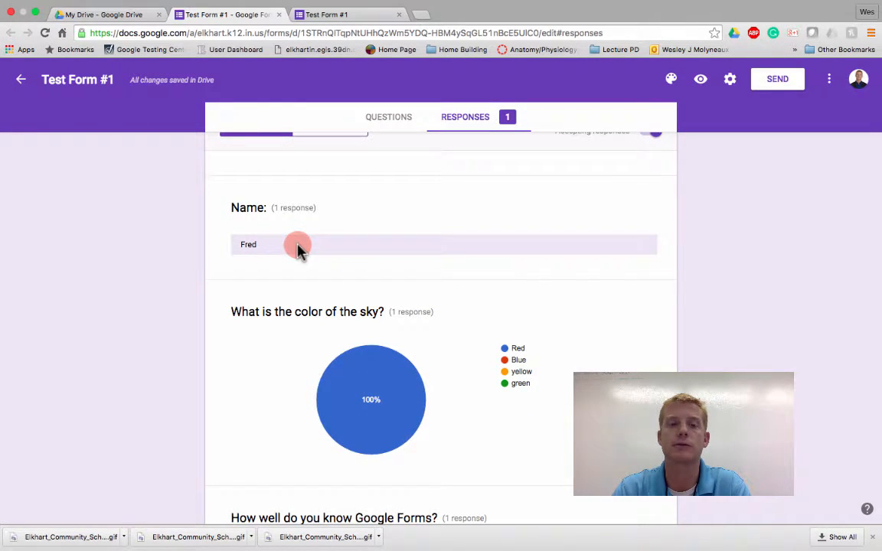
Examine the sky color chart and the Google Forms rating chart in the response summary
{"action": "scroll", "coordinate": [297, 248], "scroll_direction": "down", "scroll_amount": 3}
{"action": "mouse_move", "coordinate": [366, 294]}
{"action": "scroll", "coordinate": [360, 291], "scroll_direction": "down", "scroll_amount": 3}
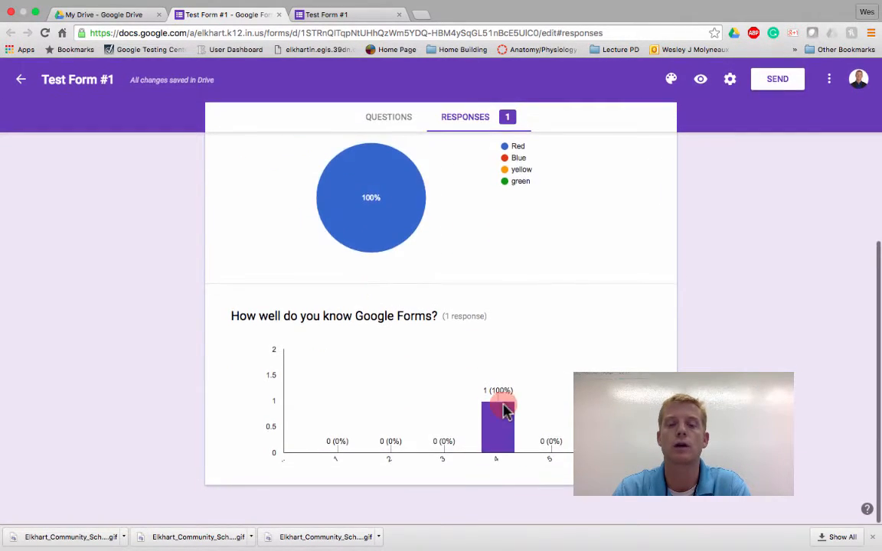
{"action": "scroll", "coordinate": [404, 253], "scroll_direction": "up", "scroll_amount": 6}
{"action": "scroll", "coordinate": [404, 253], "scroll_direction": "up", "scroll_amount": 2}
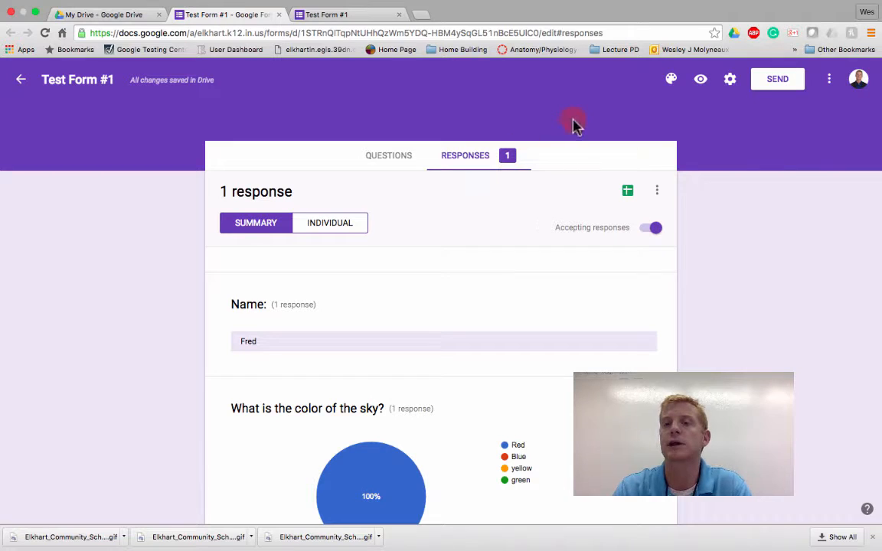
Recolor the form a brighter purple, and replace that color with the dark blue light-streak header image from the Work and School themes
{"action": "left_click", "coordinate": [671, 80]}
{"action": "left_click", "coordinate": [759, 123]}
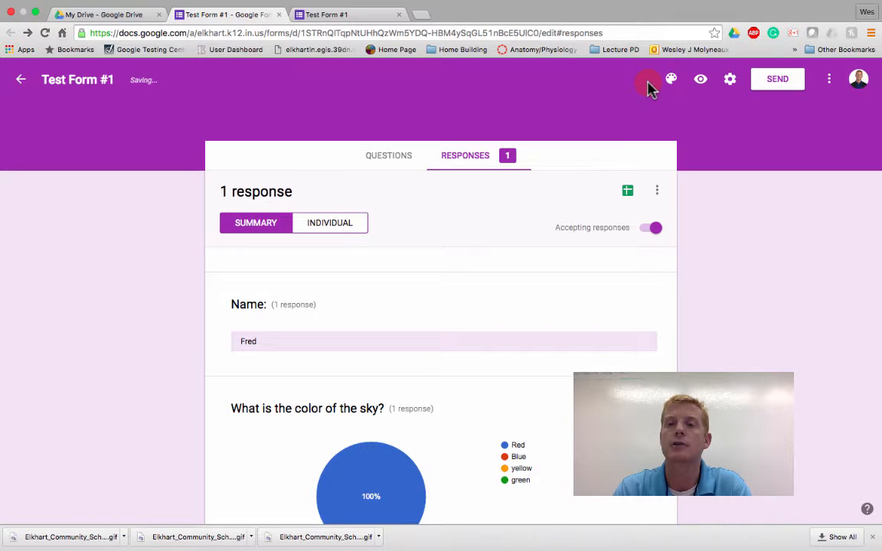
{"action": "left_click", "coordinate": [671, 80]}
{"action": "left_click", "coordinate": [796, 248]}
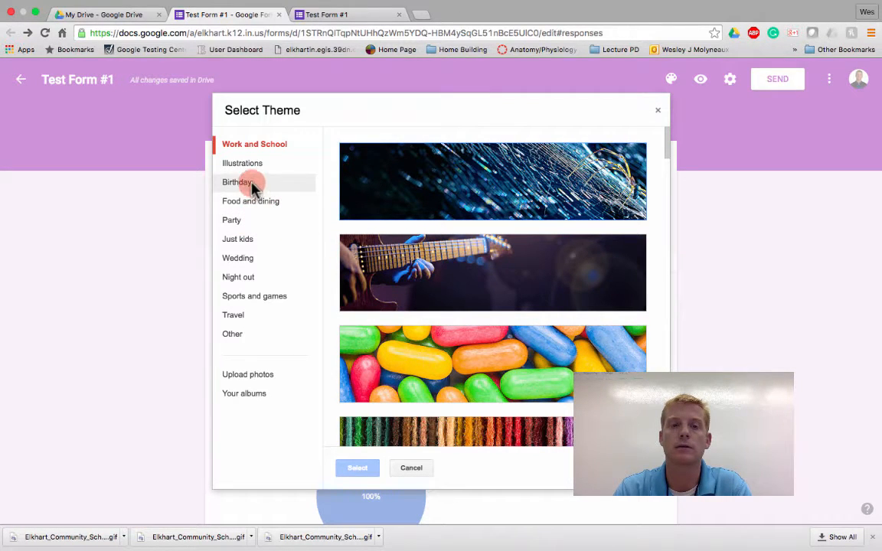
{"action": "left_click", "coordinate": [409, 181]}
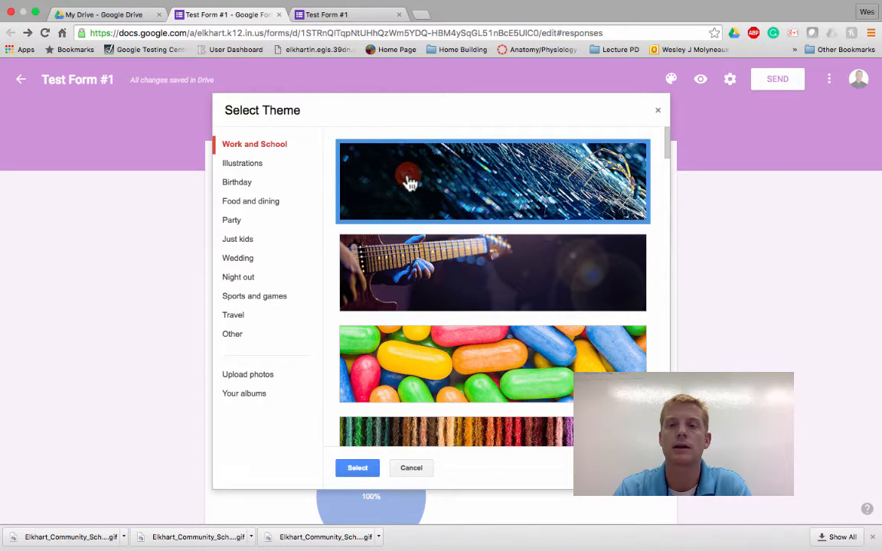
{"action": "left_click", "coordinate": [371, 462]}
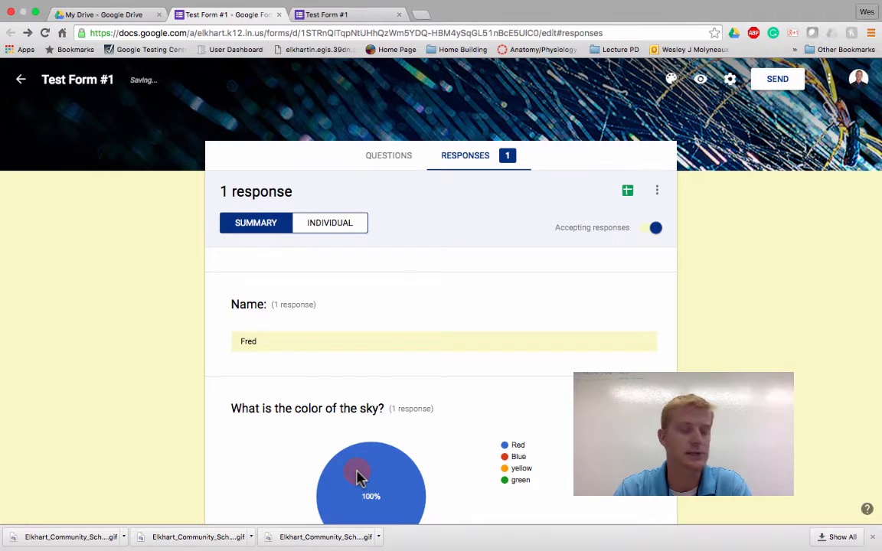
Restrict the form to Elkhart Community Schools users, look through the presentation and quiz options, and save the settings
{"action": "left_click", "coordinate": [728, 84]}
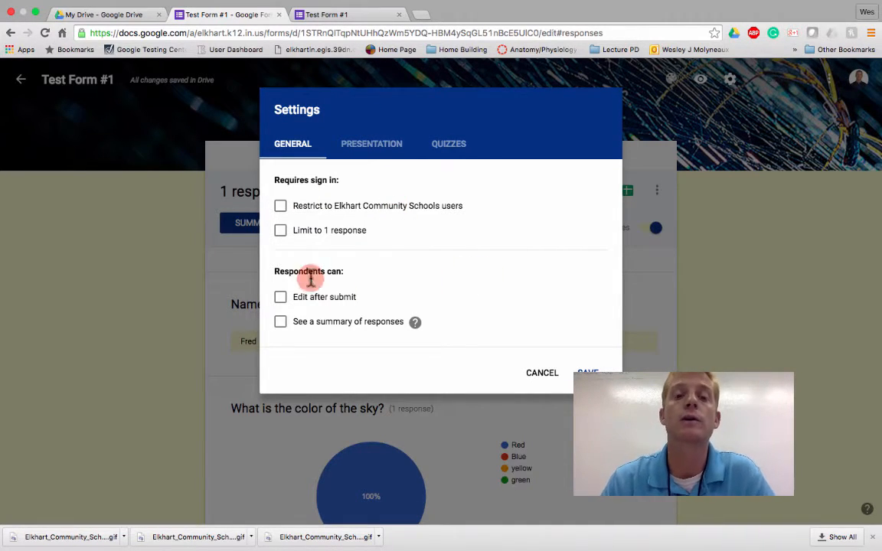
{"action": "left_click", "coordinate": [325, 207]}
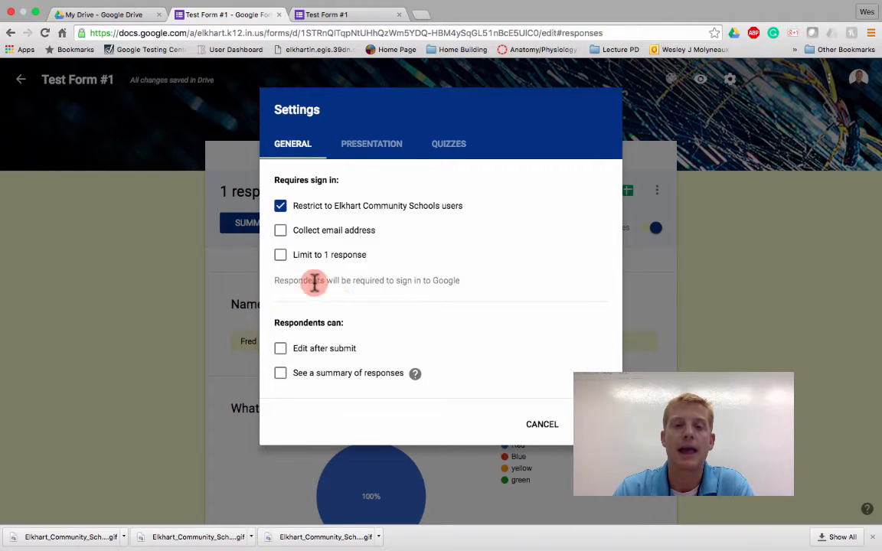
{"action": "left_click", "coordinate": [376, 143]}
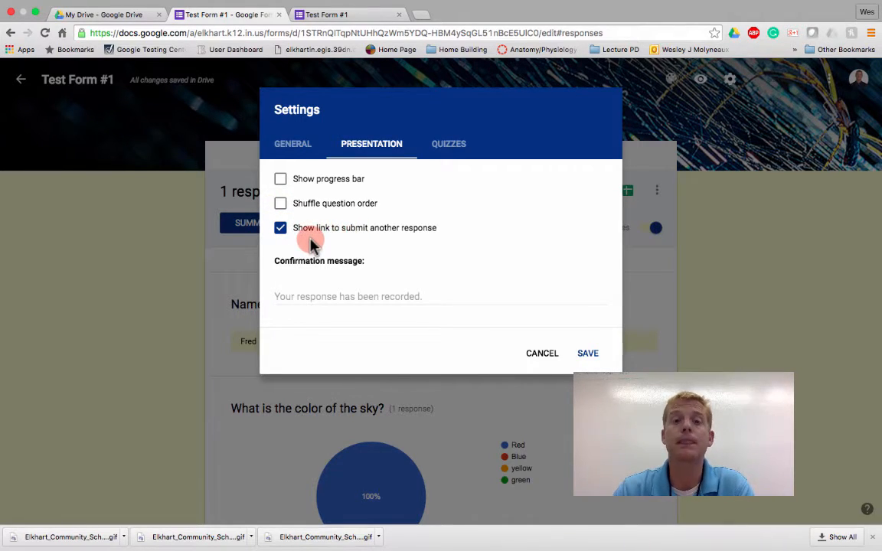
{"action": "left_click", "coordinate": [331, 297]}
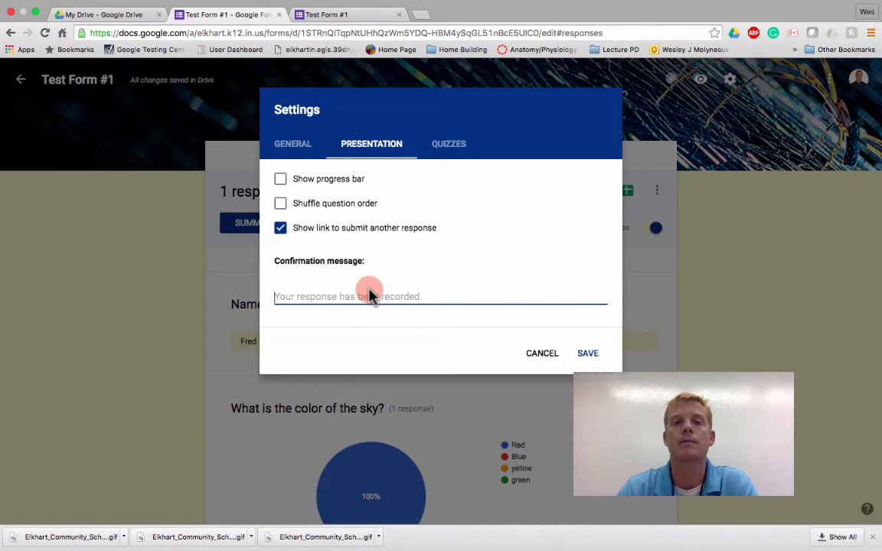
{"action": "left_click", "coordinate": [447, 147]}
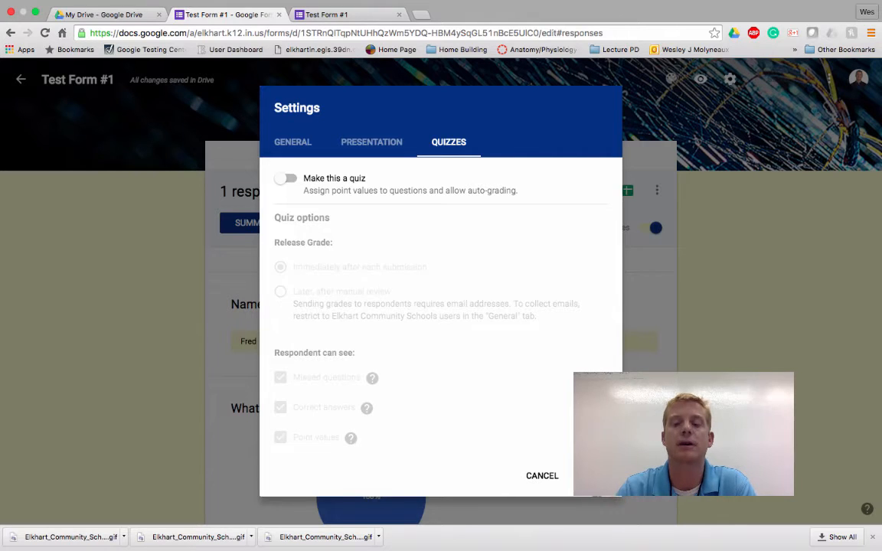
{"action": "left_click", "coordinate": [592, 476]}
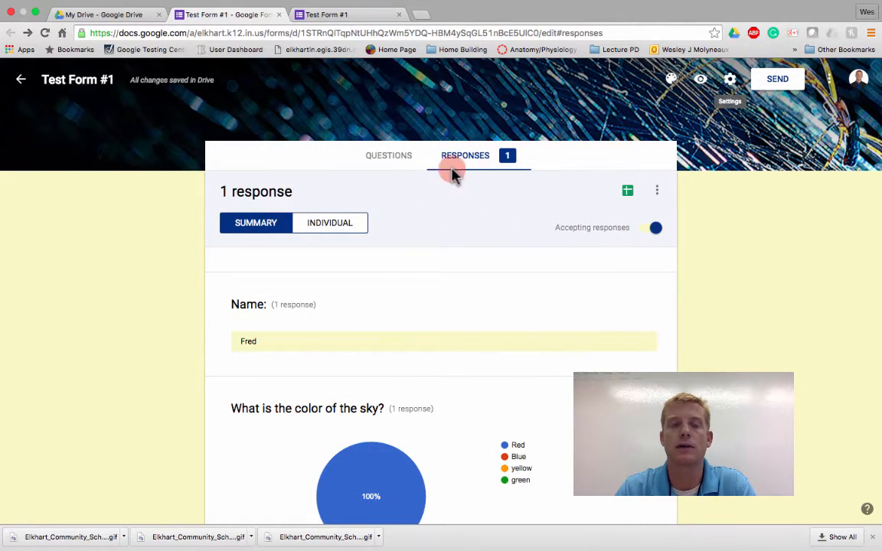
Open the form's sending options, choose sharing by link, and select the full link URL
{"action": "scroll", "coordinate": [400, 224], "scroll_direction": "down", "scroll_amount": 3}
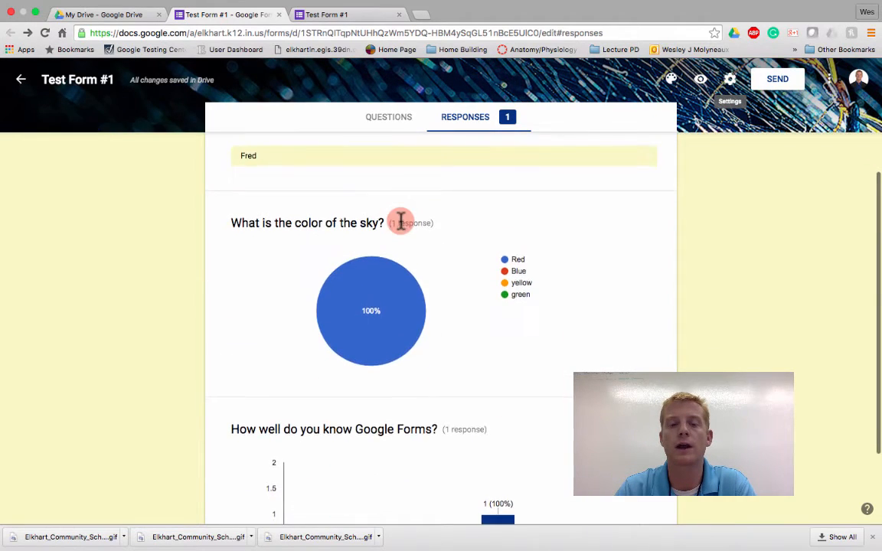
{"action": "scroll", "coordinate": [400, 224], "scroll_direction": "up", "scroll_amount": 3}
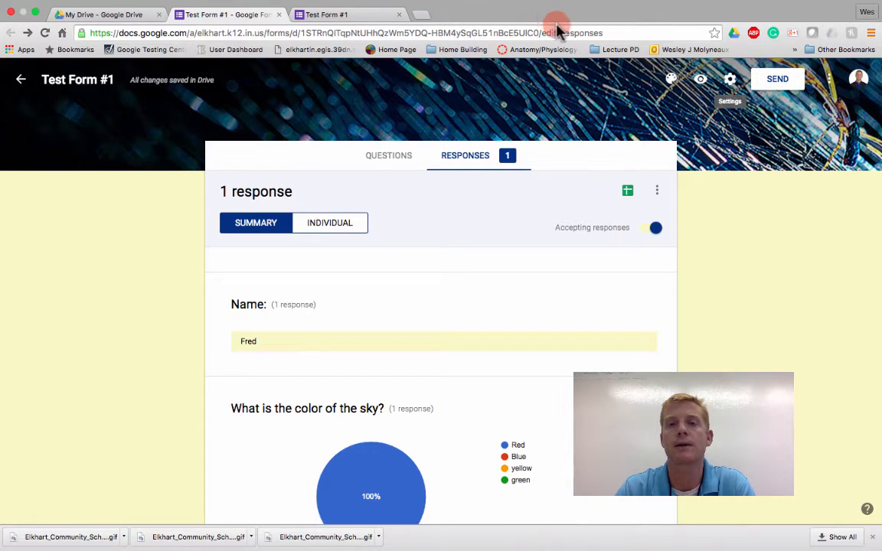
{"action": "left_click", "coordinate": [775, 86]}
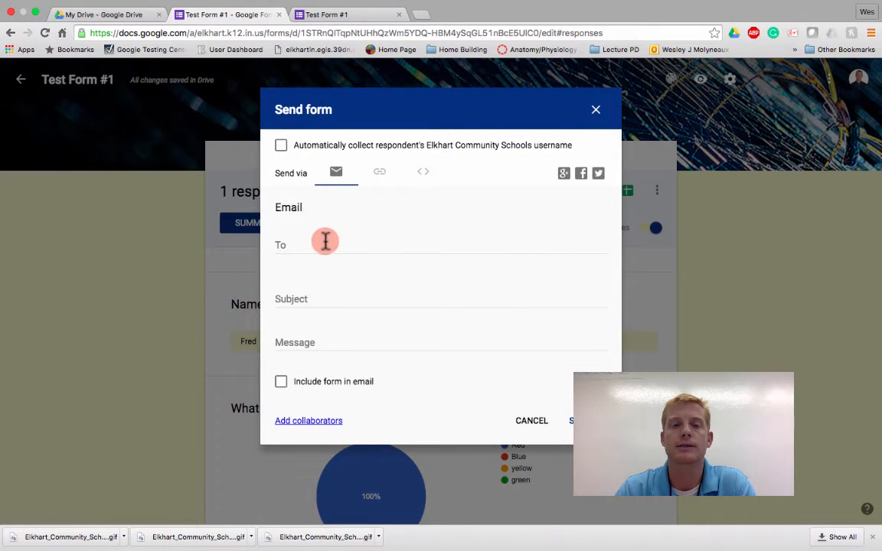
{"action": "left_click", "coordinate": [380, 179]}
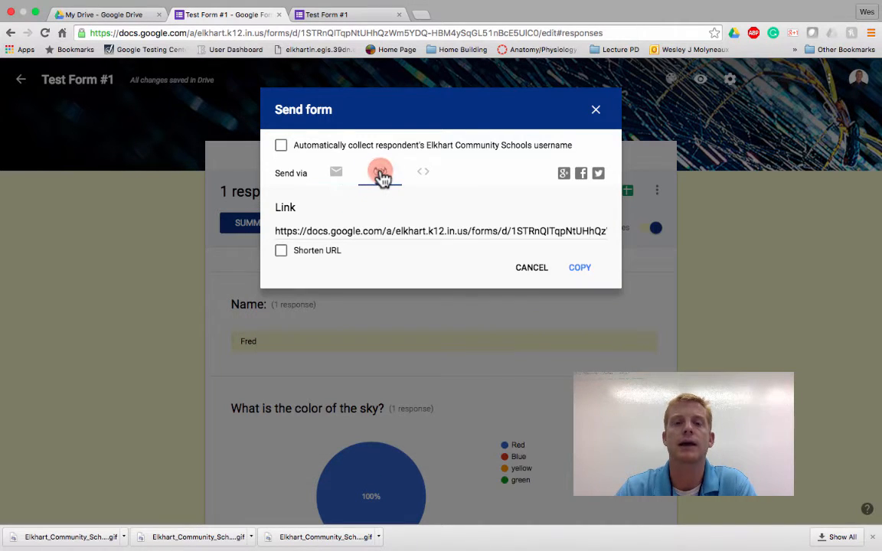
{"action": "left_click", "coordinate": [356, 233]}
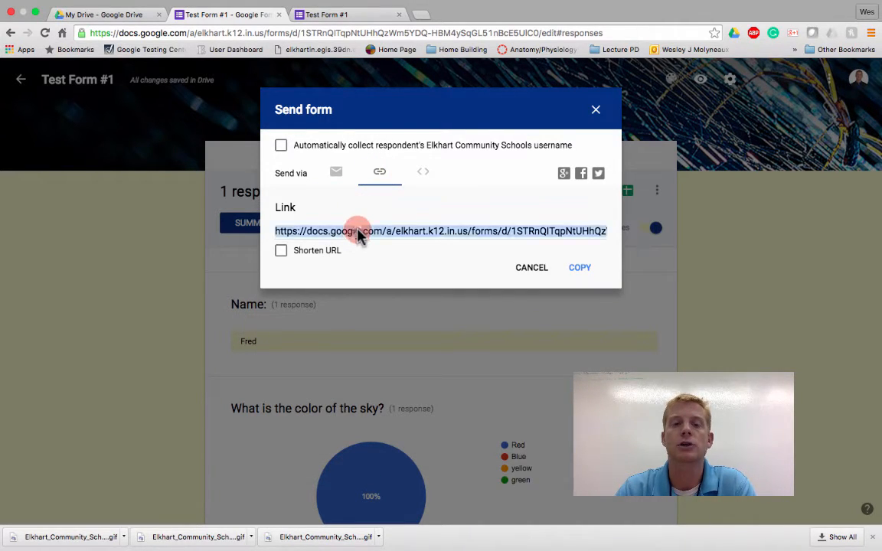